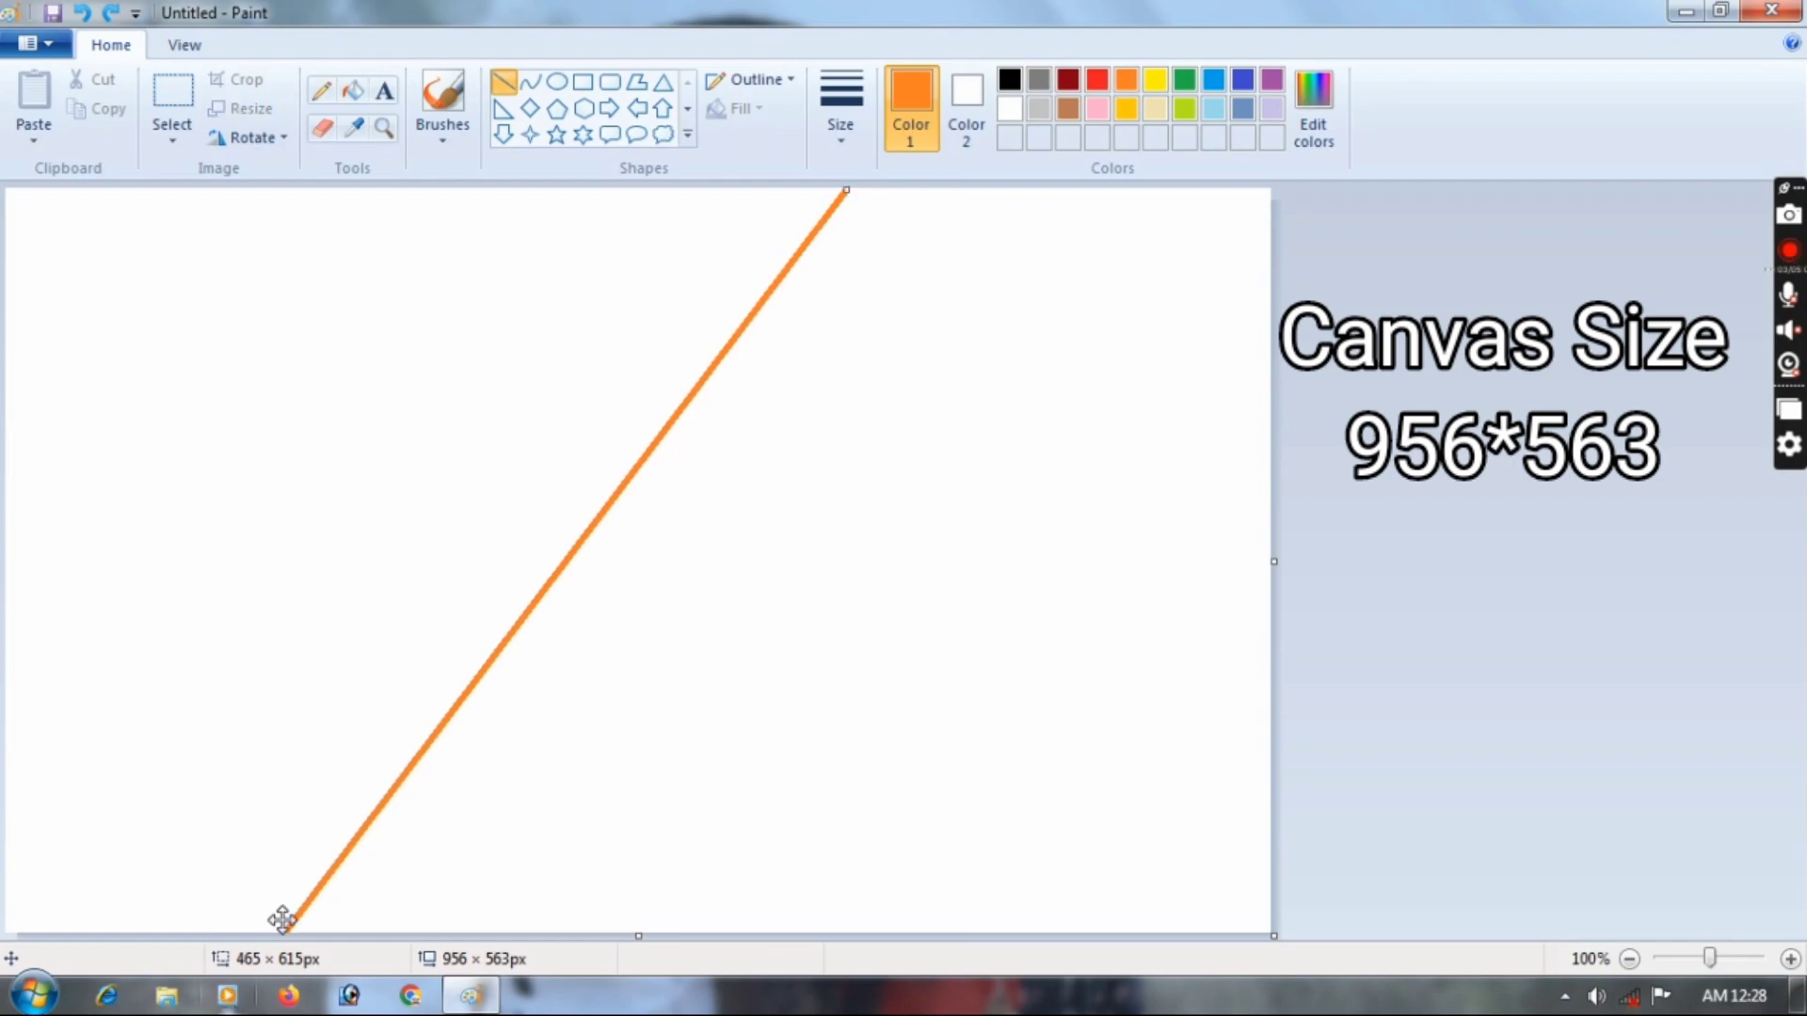
- Fill the area left of the diagonal line with orange and the area right of it with green
click(1097, 79)
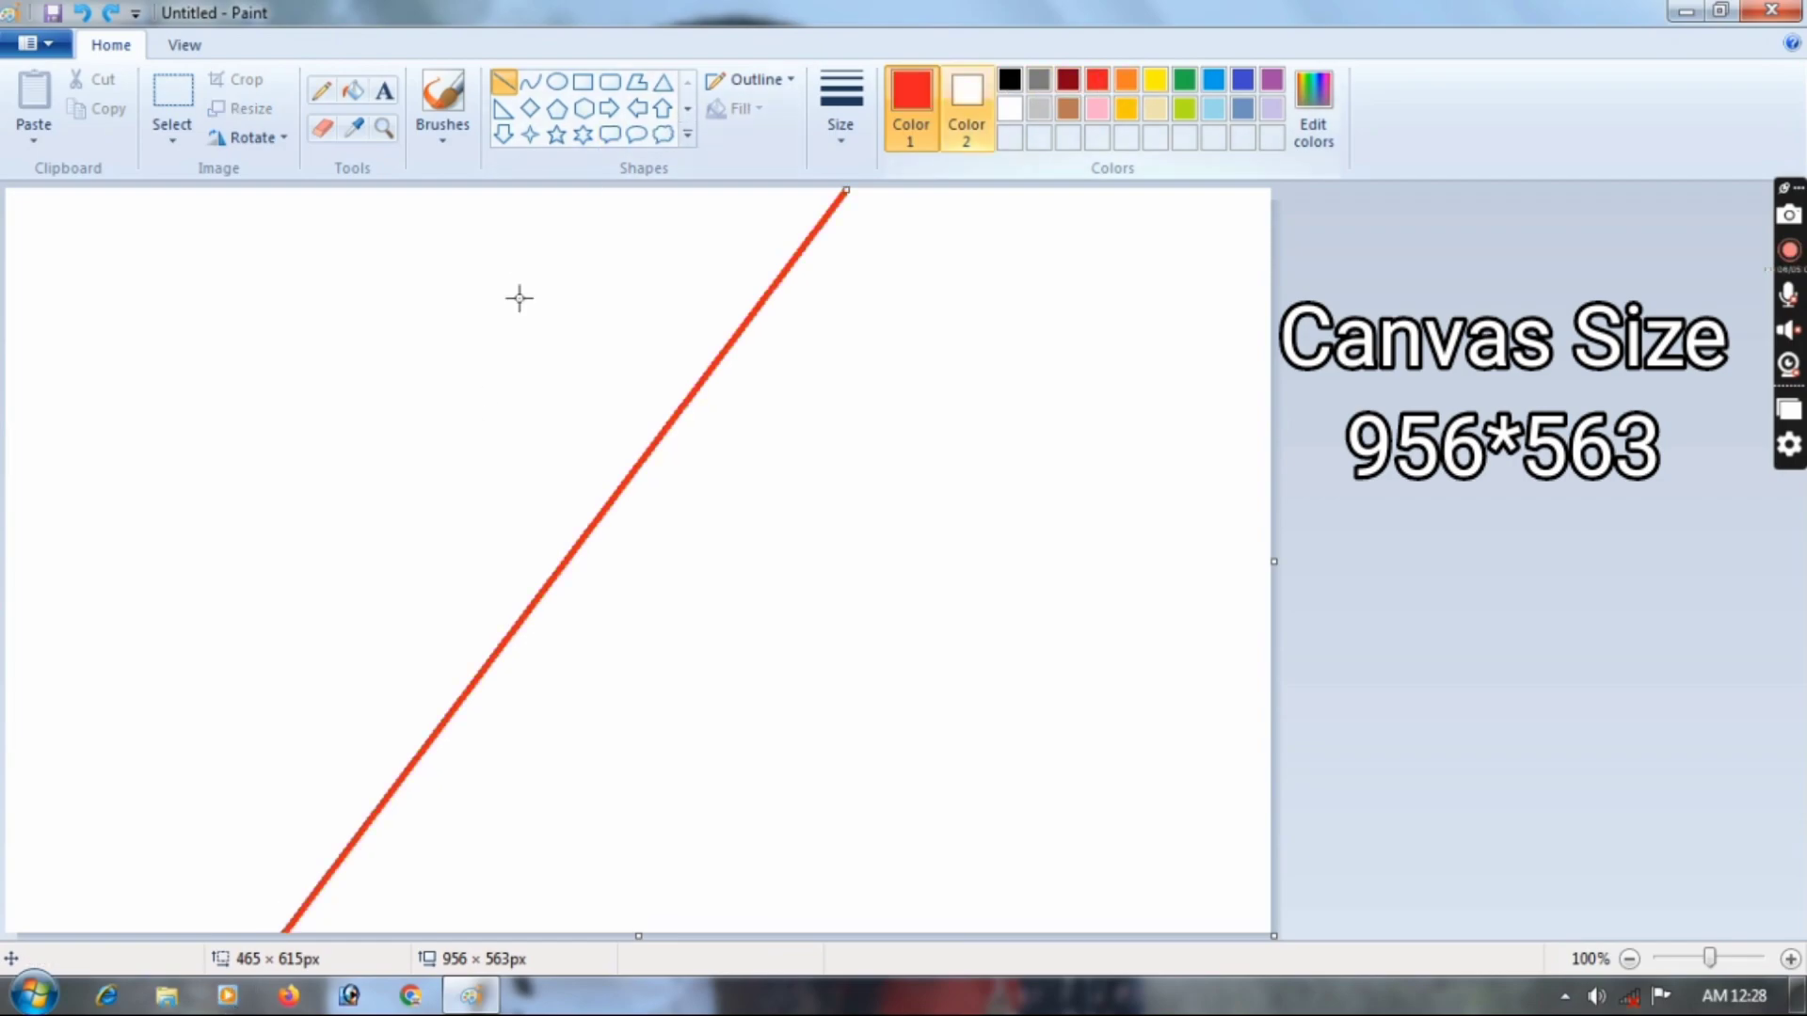
click(1126, 79)
click(354, 91)
click(647, 295)
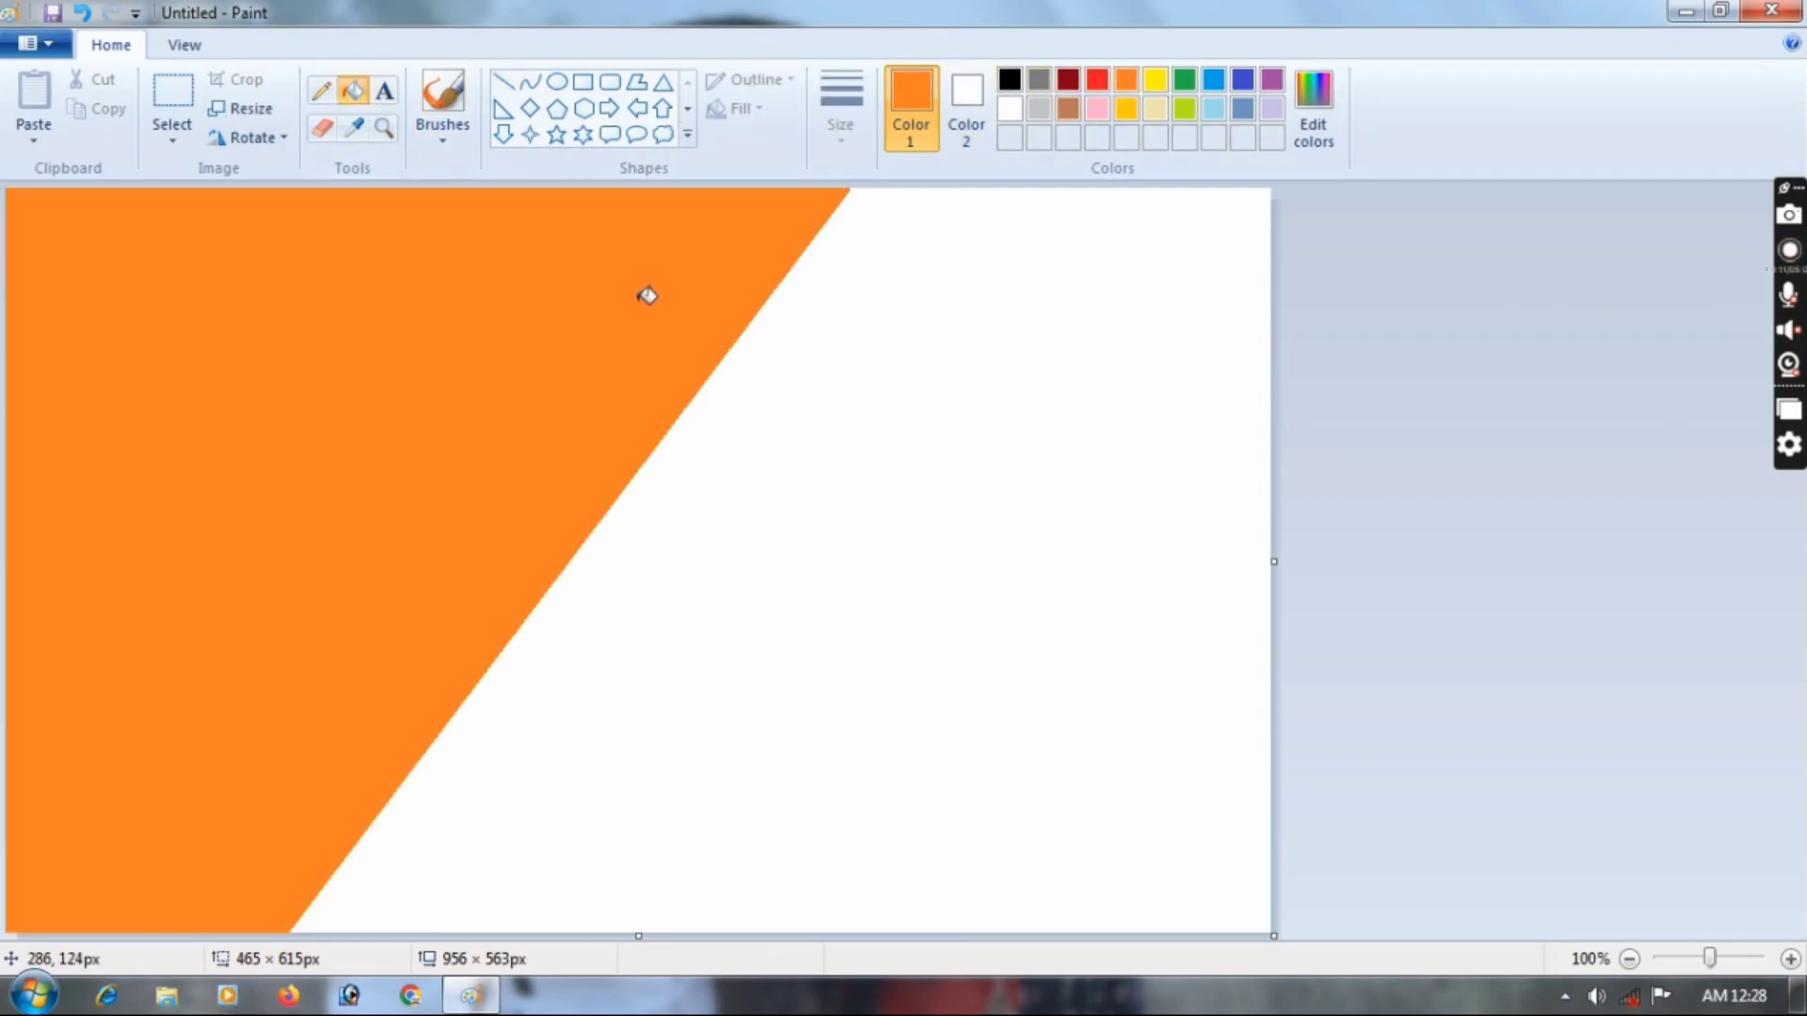
click(1185, 79)
click(903, 245)
- Mix a darker green custom colour, draw a line about 246 × 411 px across the canvas's lower-right corner and fill that corner
click(1312, 109)
click(1171, 515)
click(1171, 494)
click(658, 677)
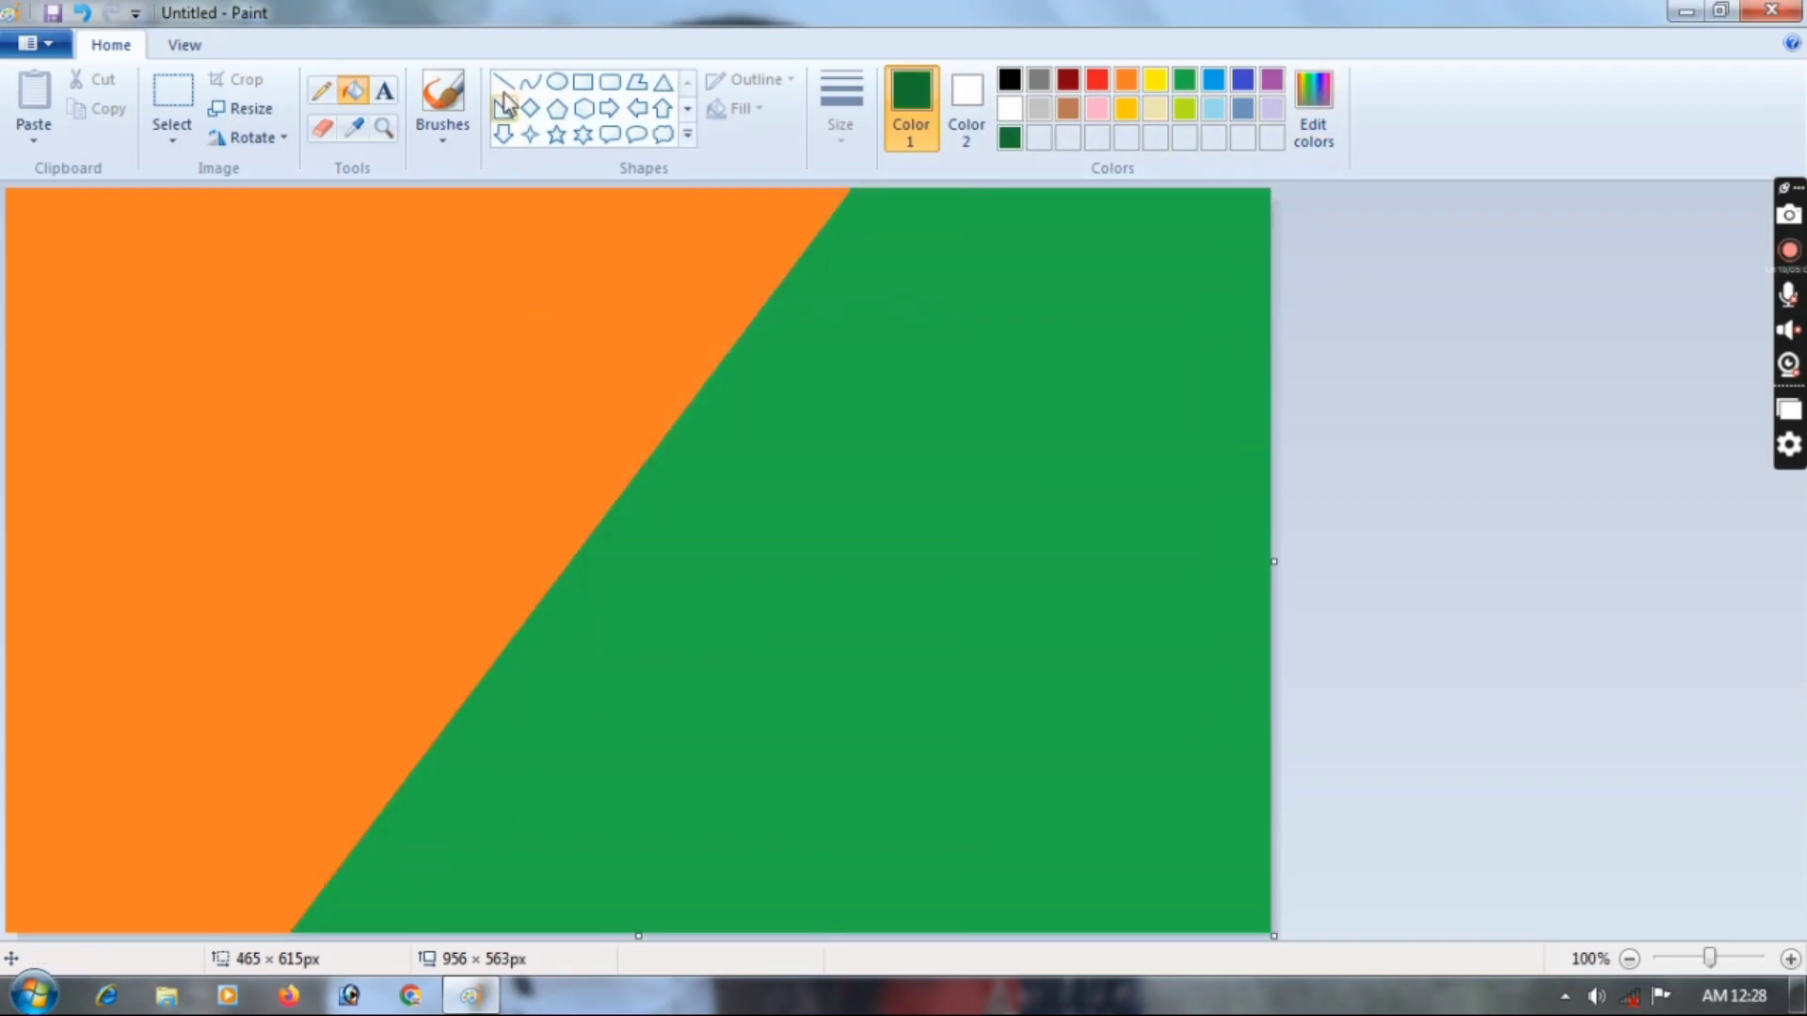
click(504, 82)
mouse_move(1267, 420)
mouse_down()
mouse_move(998, 959)
mouse_move(943, 963)
mouse_up()
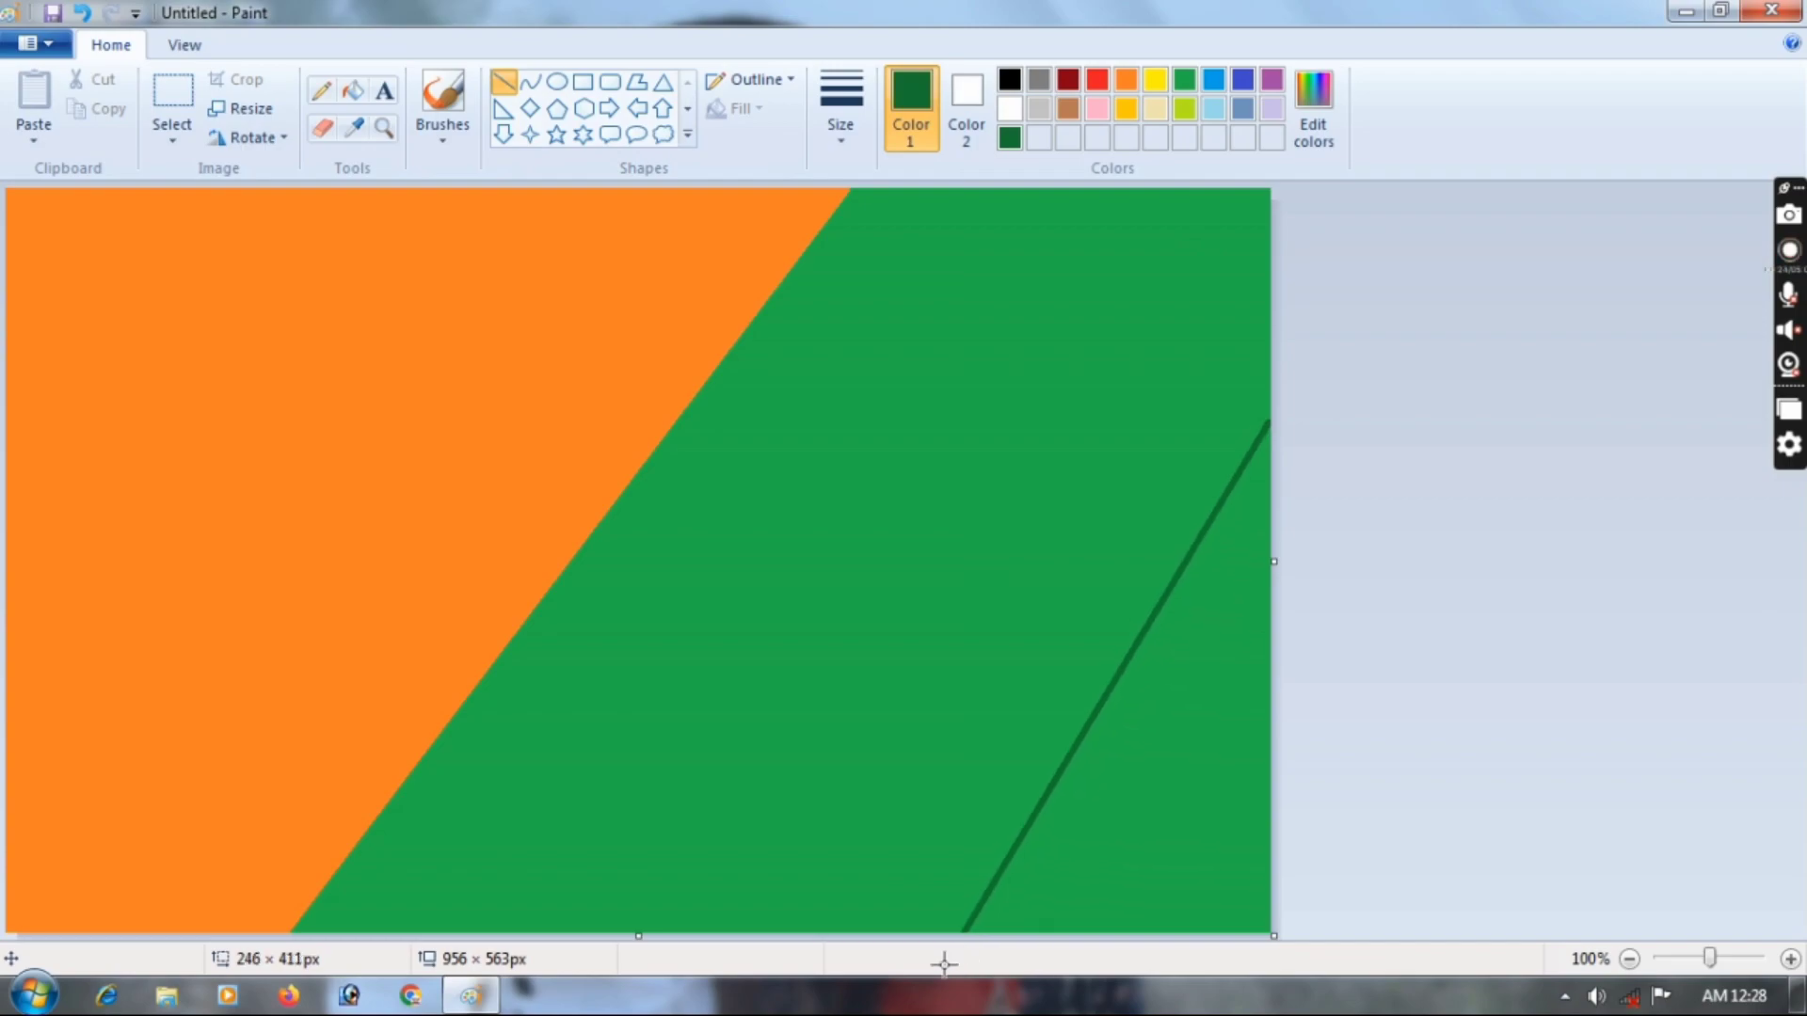
click(353, 90)
click(1234, 670)
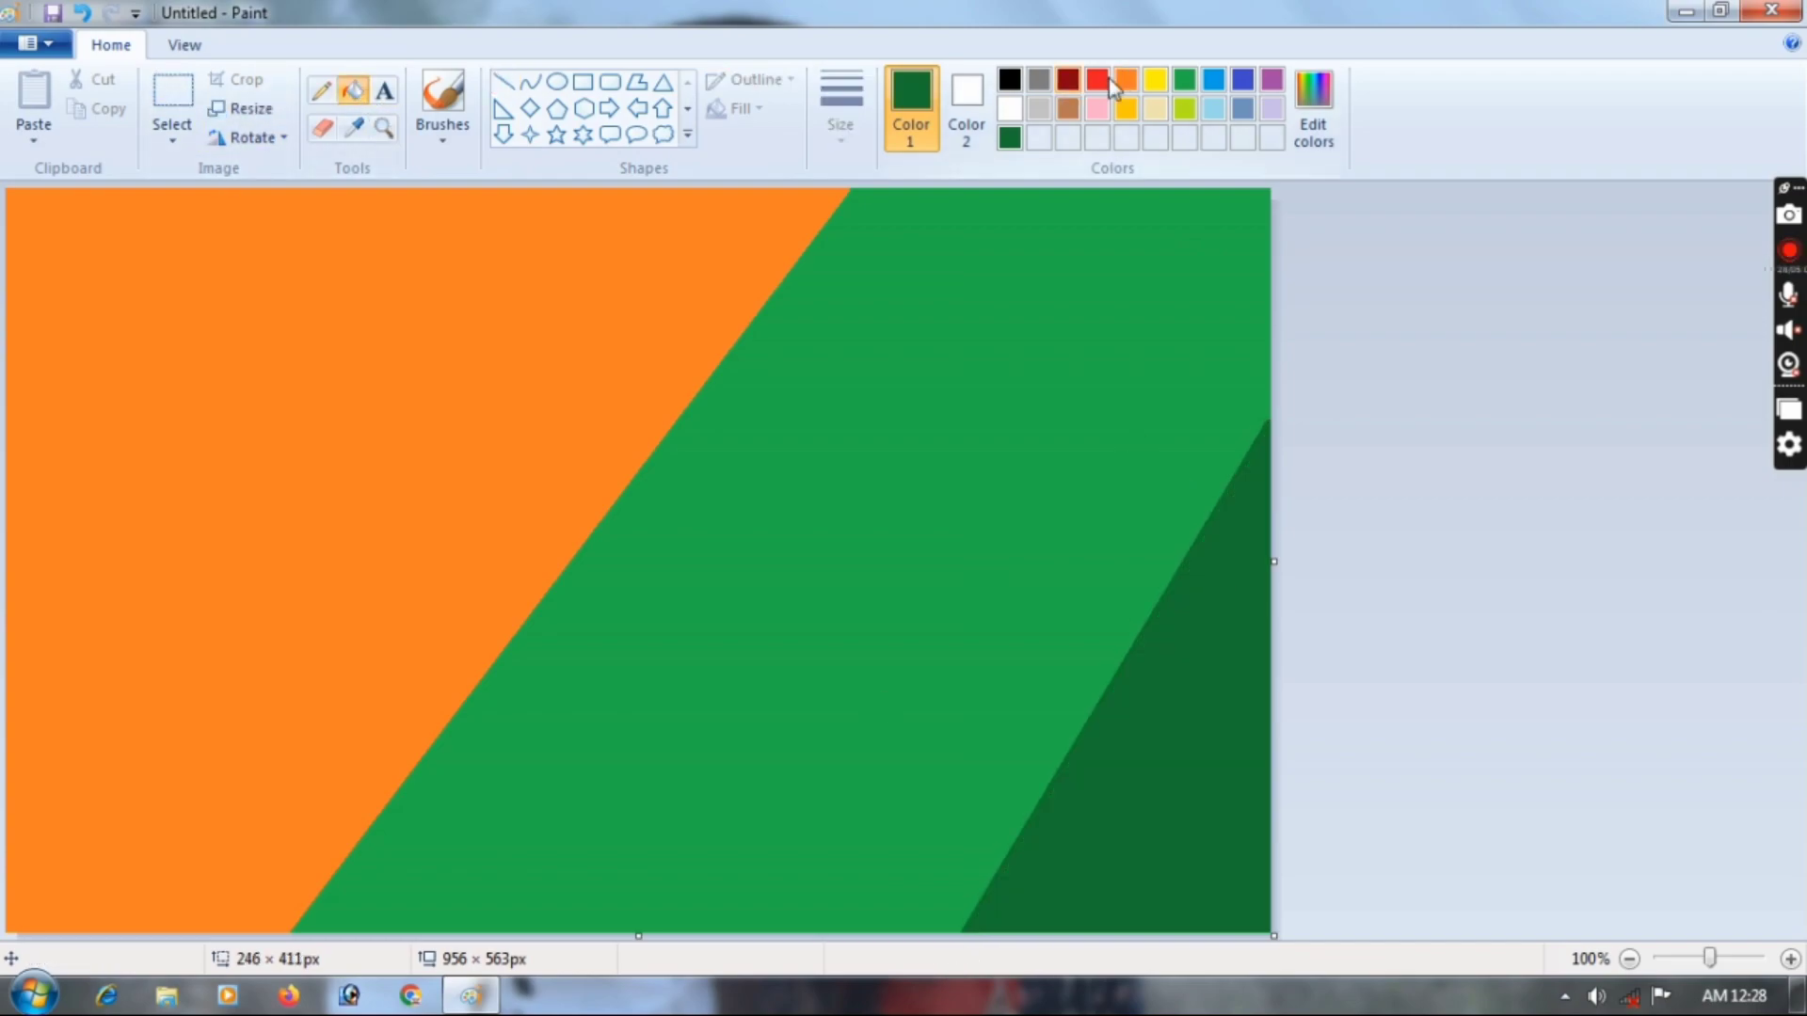
- Draw a red line about 221 × 342 px across the canvas's upper-left corner and fill that corner red
click(1097, 80)
click(503, 82)
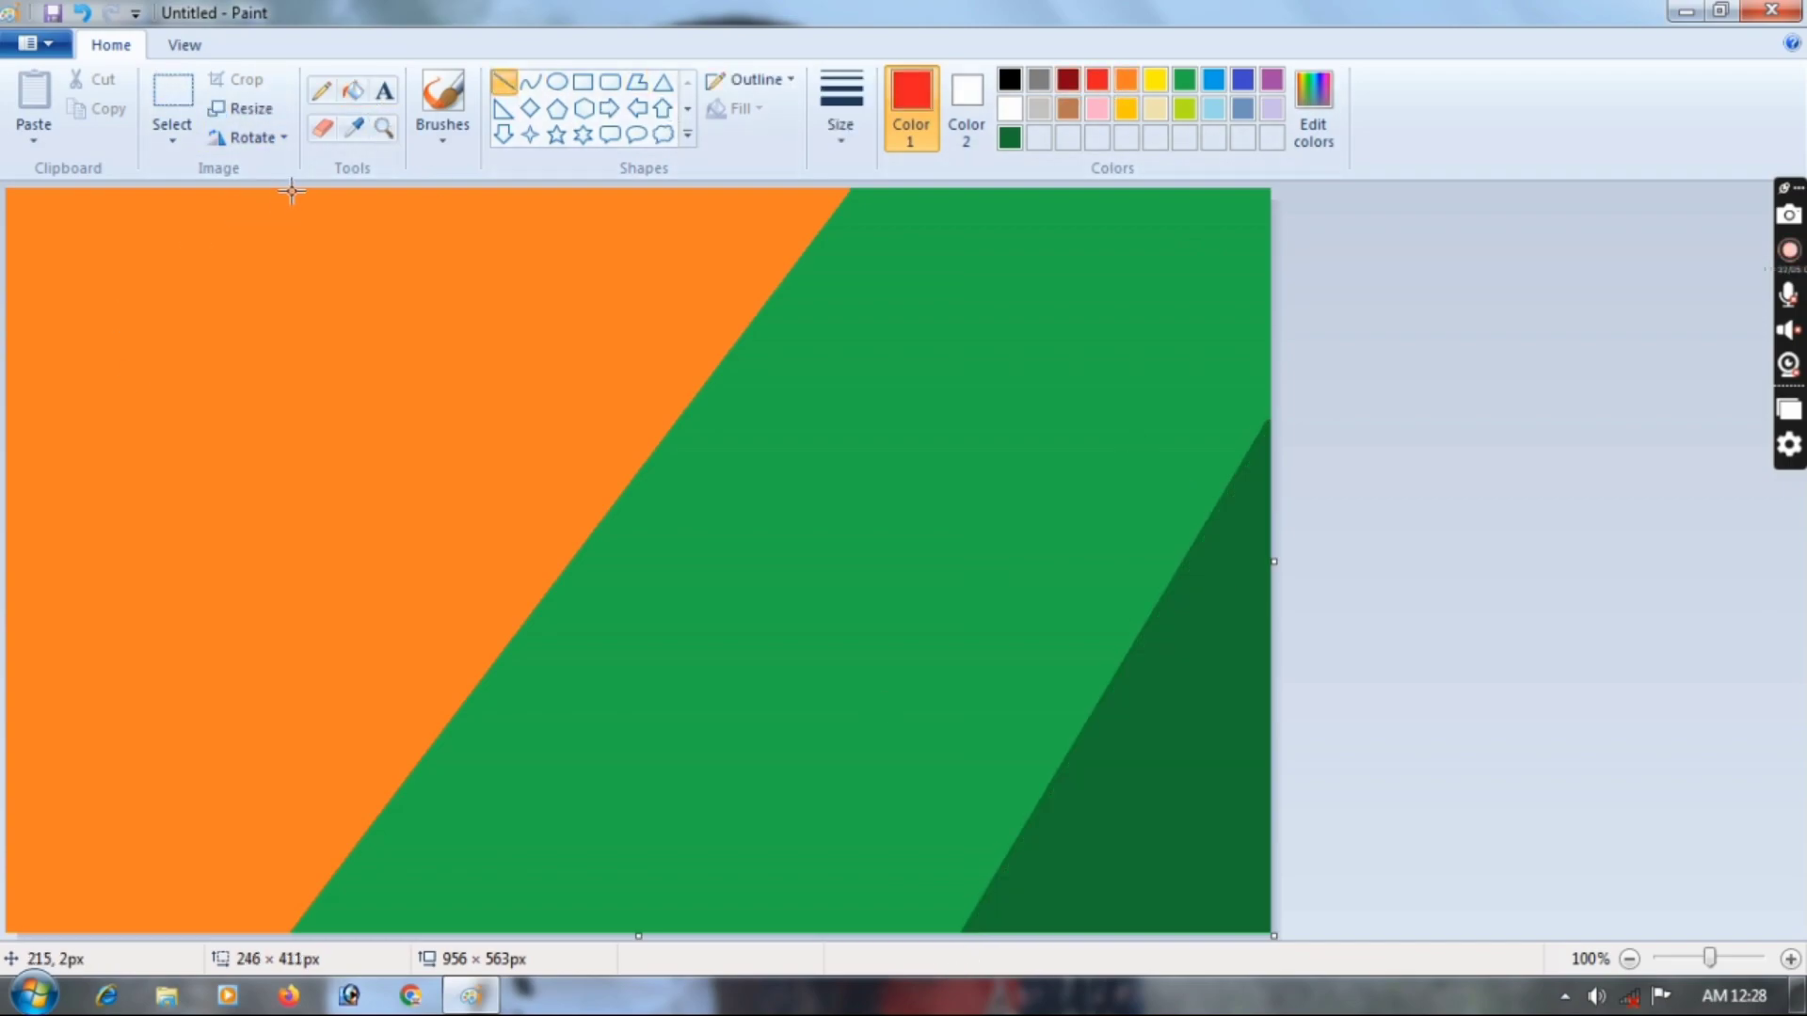
drag(290, 191, 5, 632)
click(353, 90)
click(94, 282)
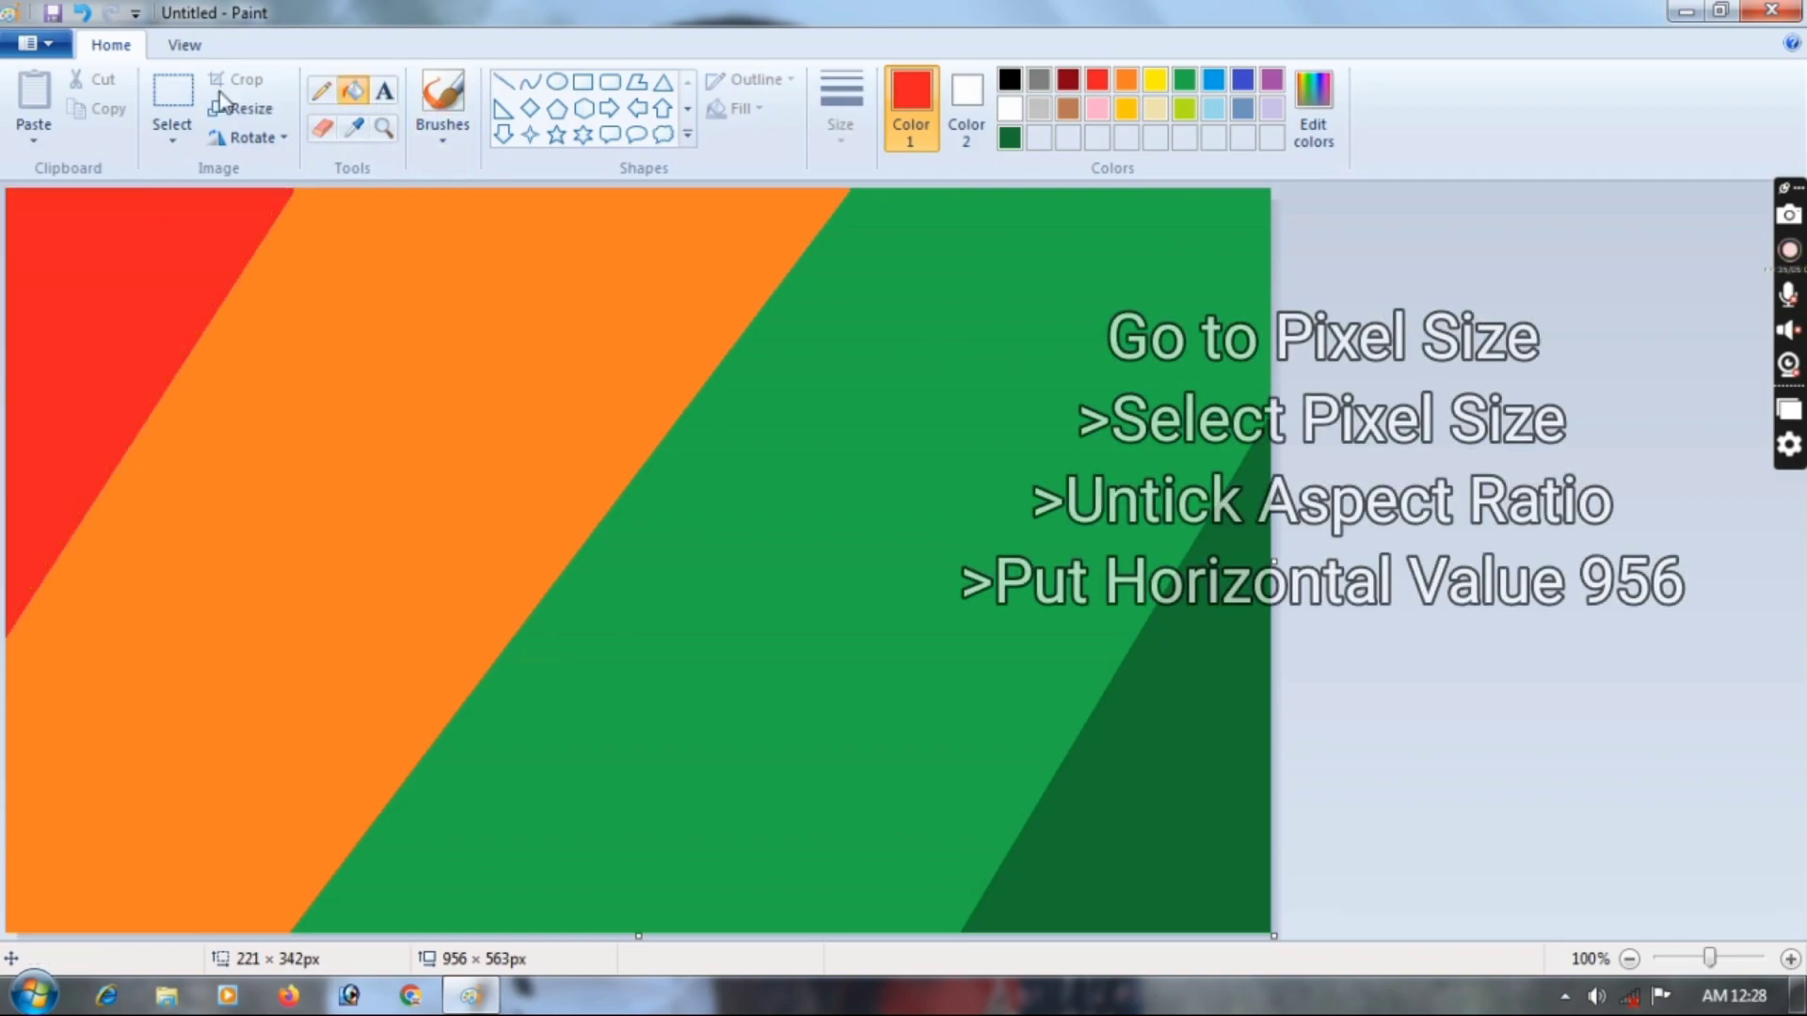
- Resize the image by pixels to a horizontal value of 1 without maintaining the aspect ratio
click(240, 108)
click(287, 204)
click(95, 353)
drag(348, 248, 239, 270)
text(1)
key(Return)
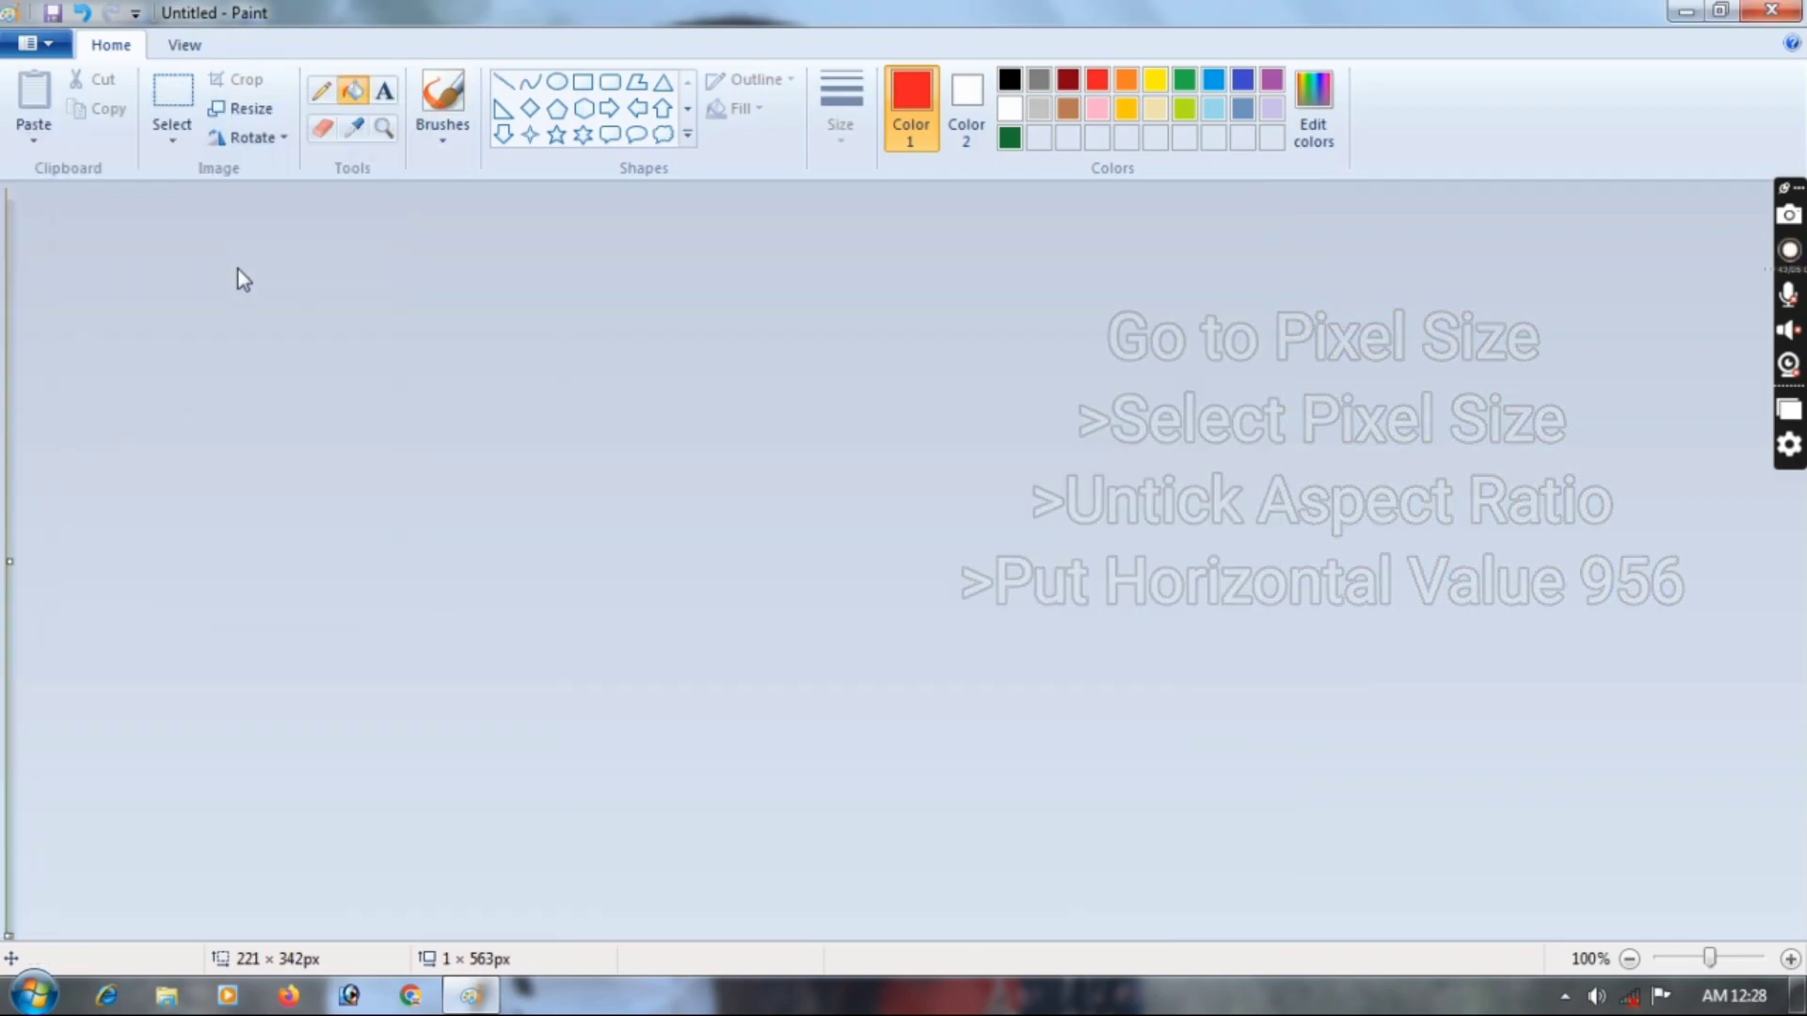
- Stretch the image to a horizontal value of 956 pixels without maintaining the aspect ratio to form a gradient background
click(219, 111)
click(288, 204)
click(95, 354)
drag(348, 247, 229, 274)
text(956)
key(Return)
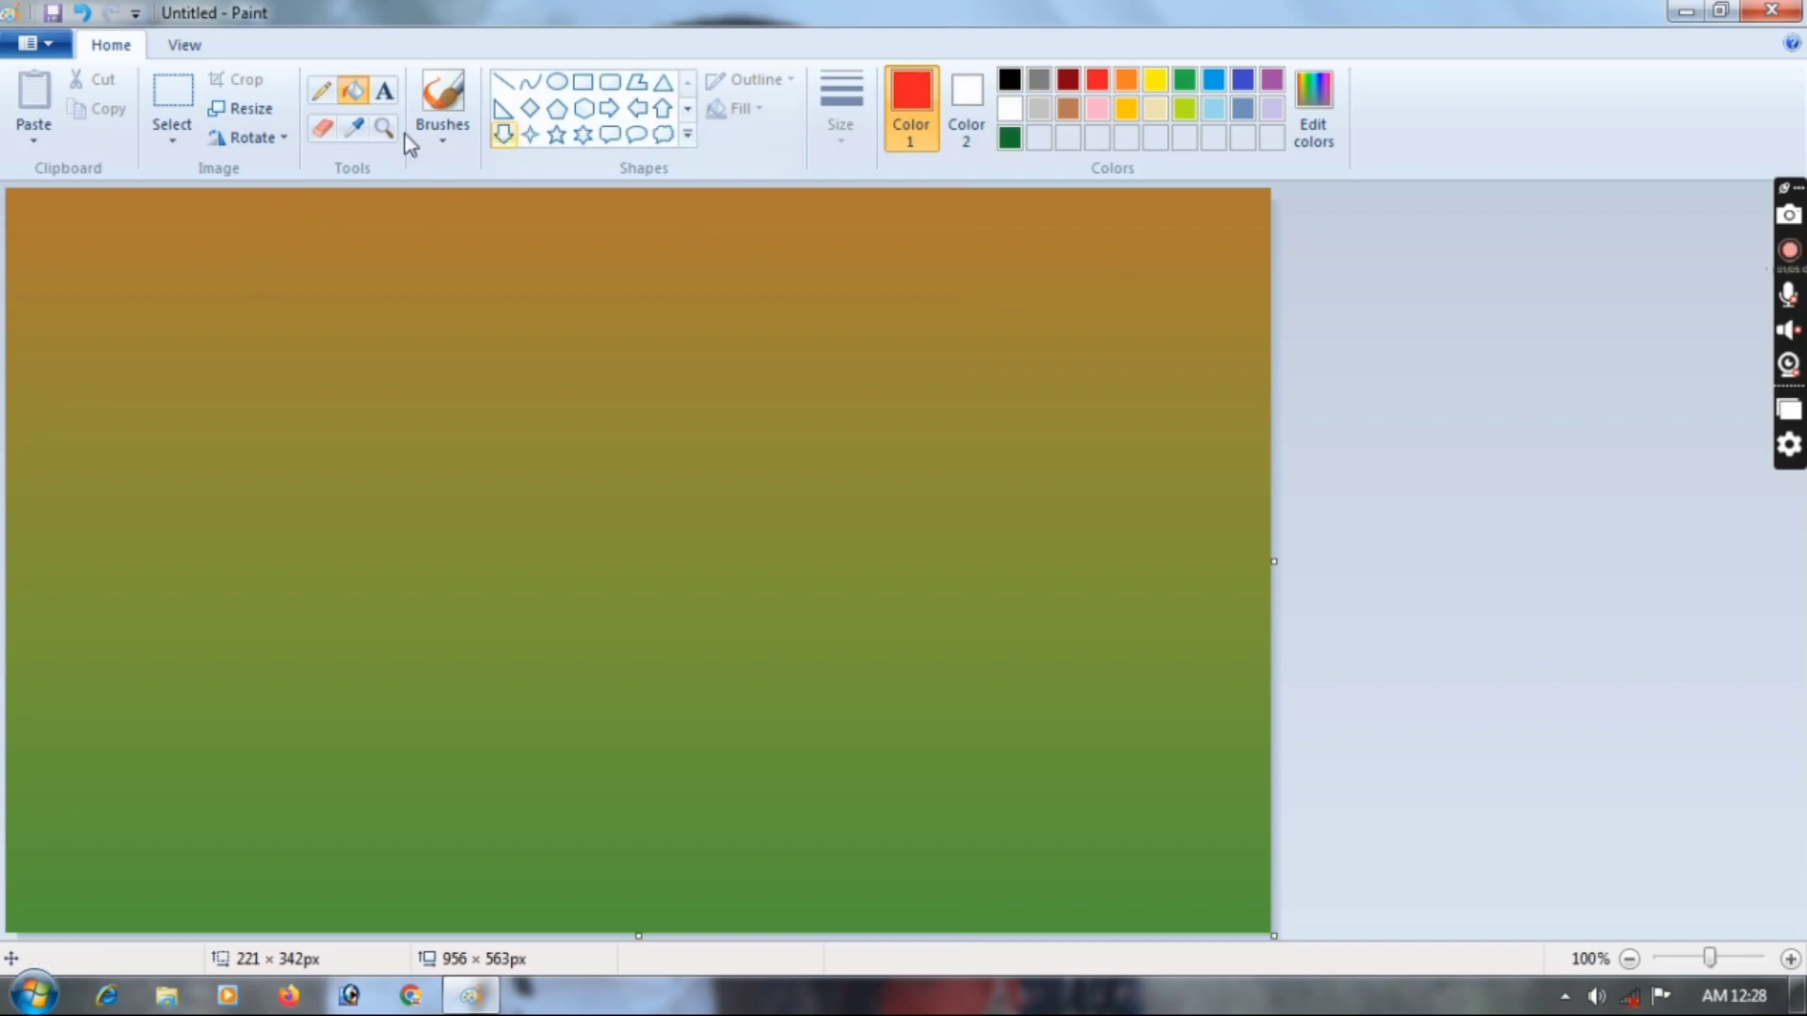
- Choose the ellipse shape with a solid colour fill and set both Color 1 and Color 2 to black
click(442, 94)
click(1009, 79)
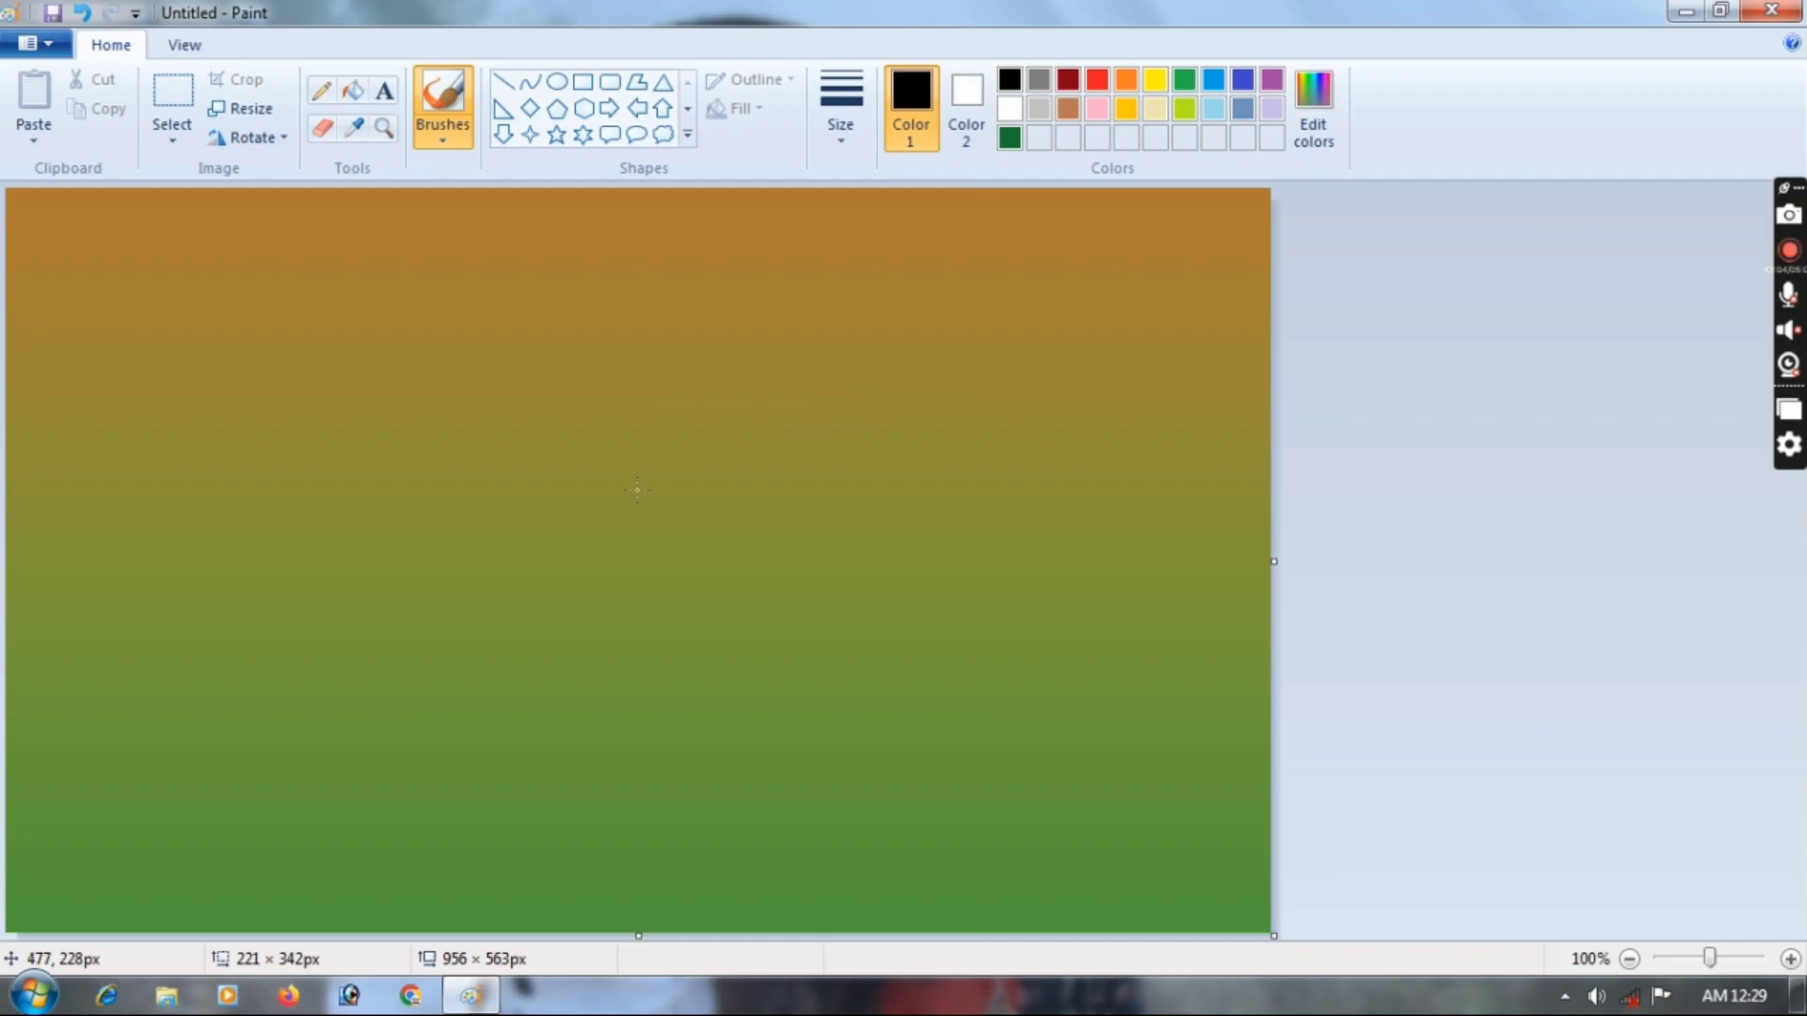
click(557, 80)
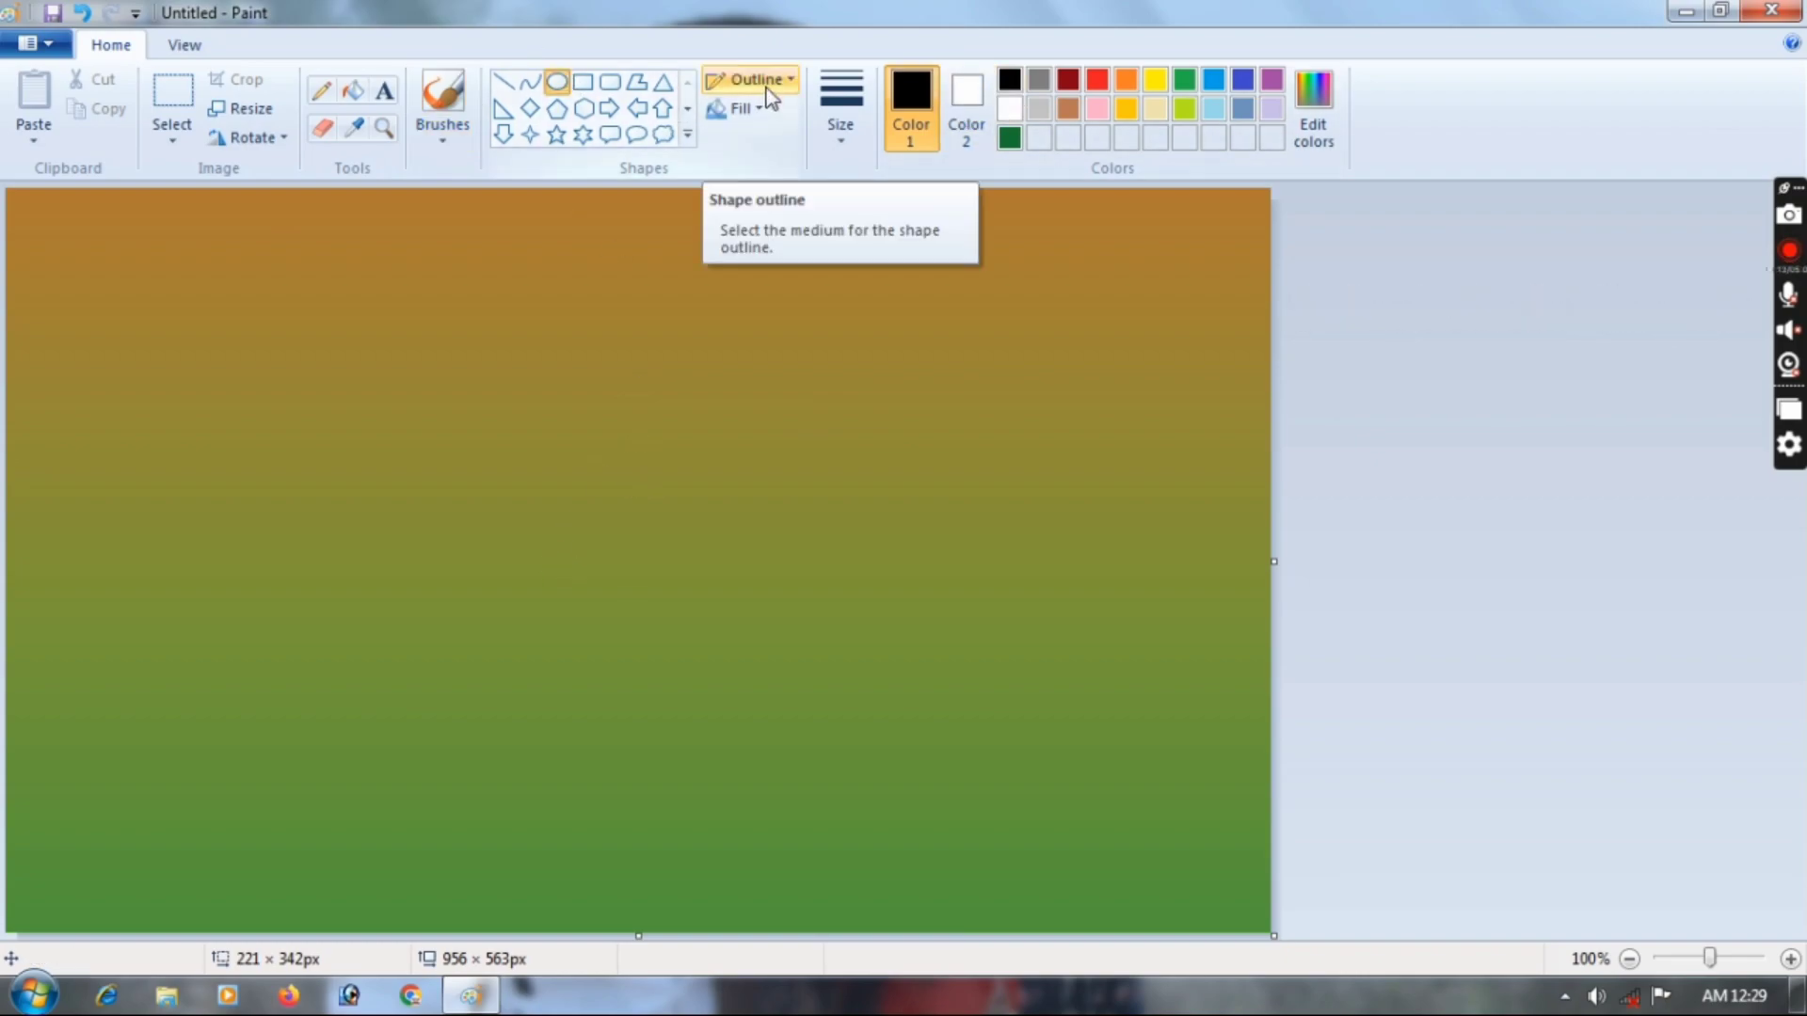
click(760, 111)
click(772, 171)
click(960, 105)
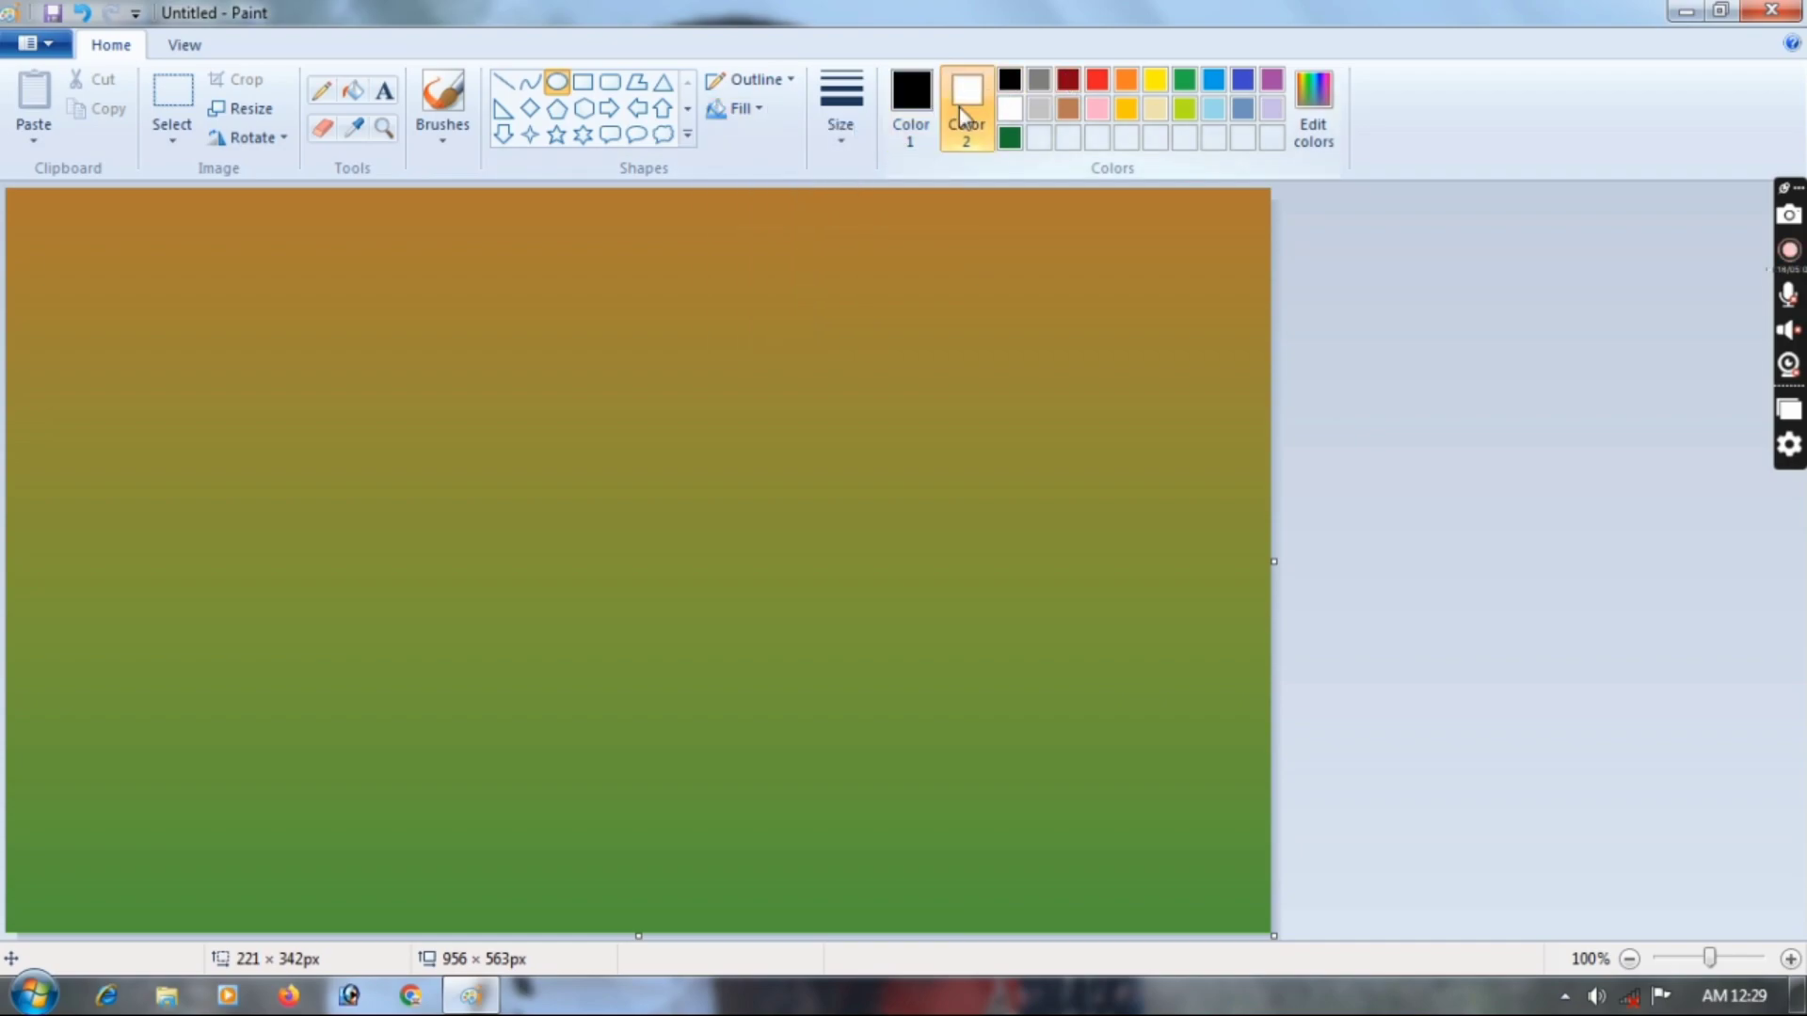
click(1008, 79)
click(911, 103)
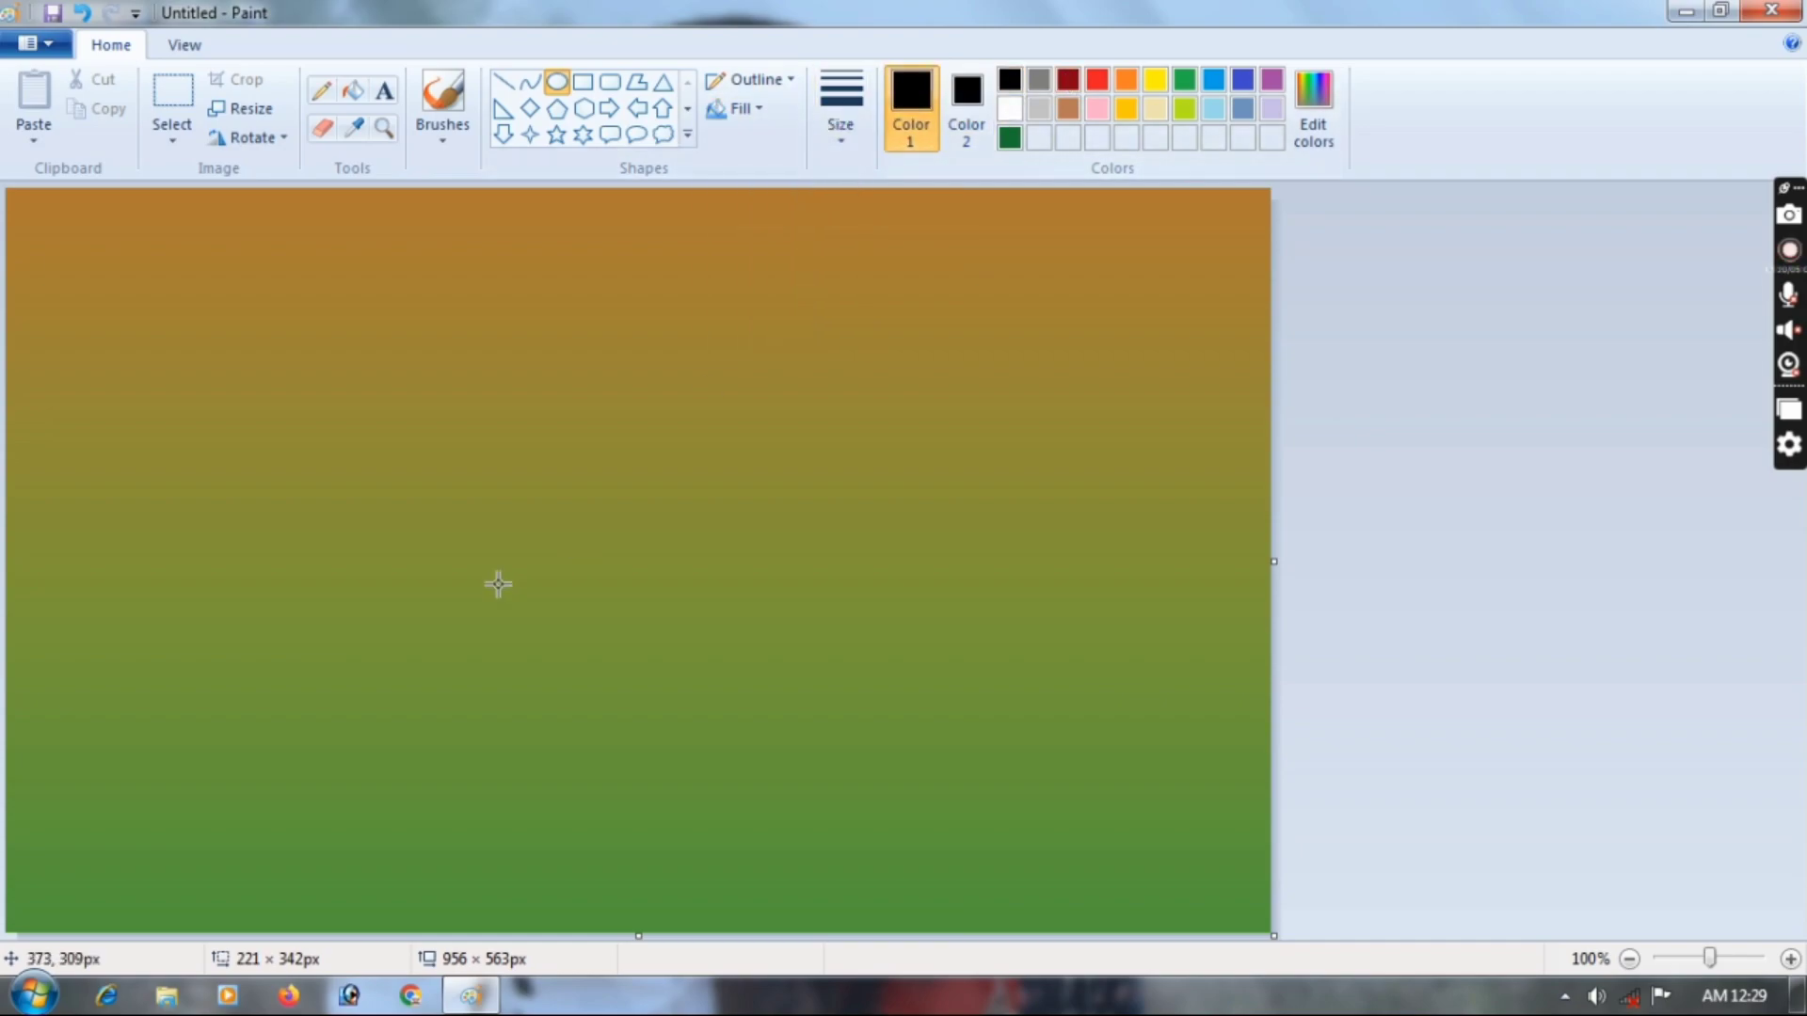
- Draw a filled black circle slightly above and right of the canvas centre for the soldier's helmet
drag(710, 537, 841, 649)
key(ctrl+z)
drag(824, 441, 843, 506)
click(1463, 580)
key(ctrl+z)
- Add a filled black rounded rectangle across the helmet's lower half and a smaller one below its left side
click(610, 81)
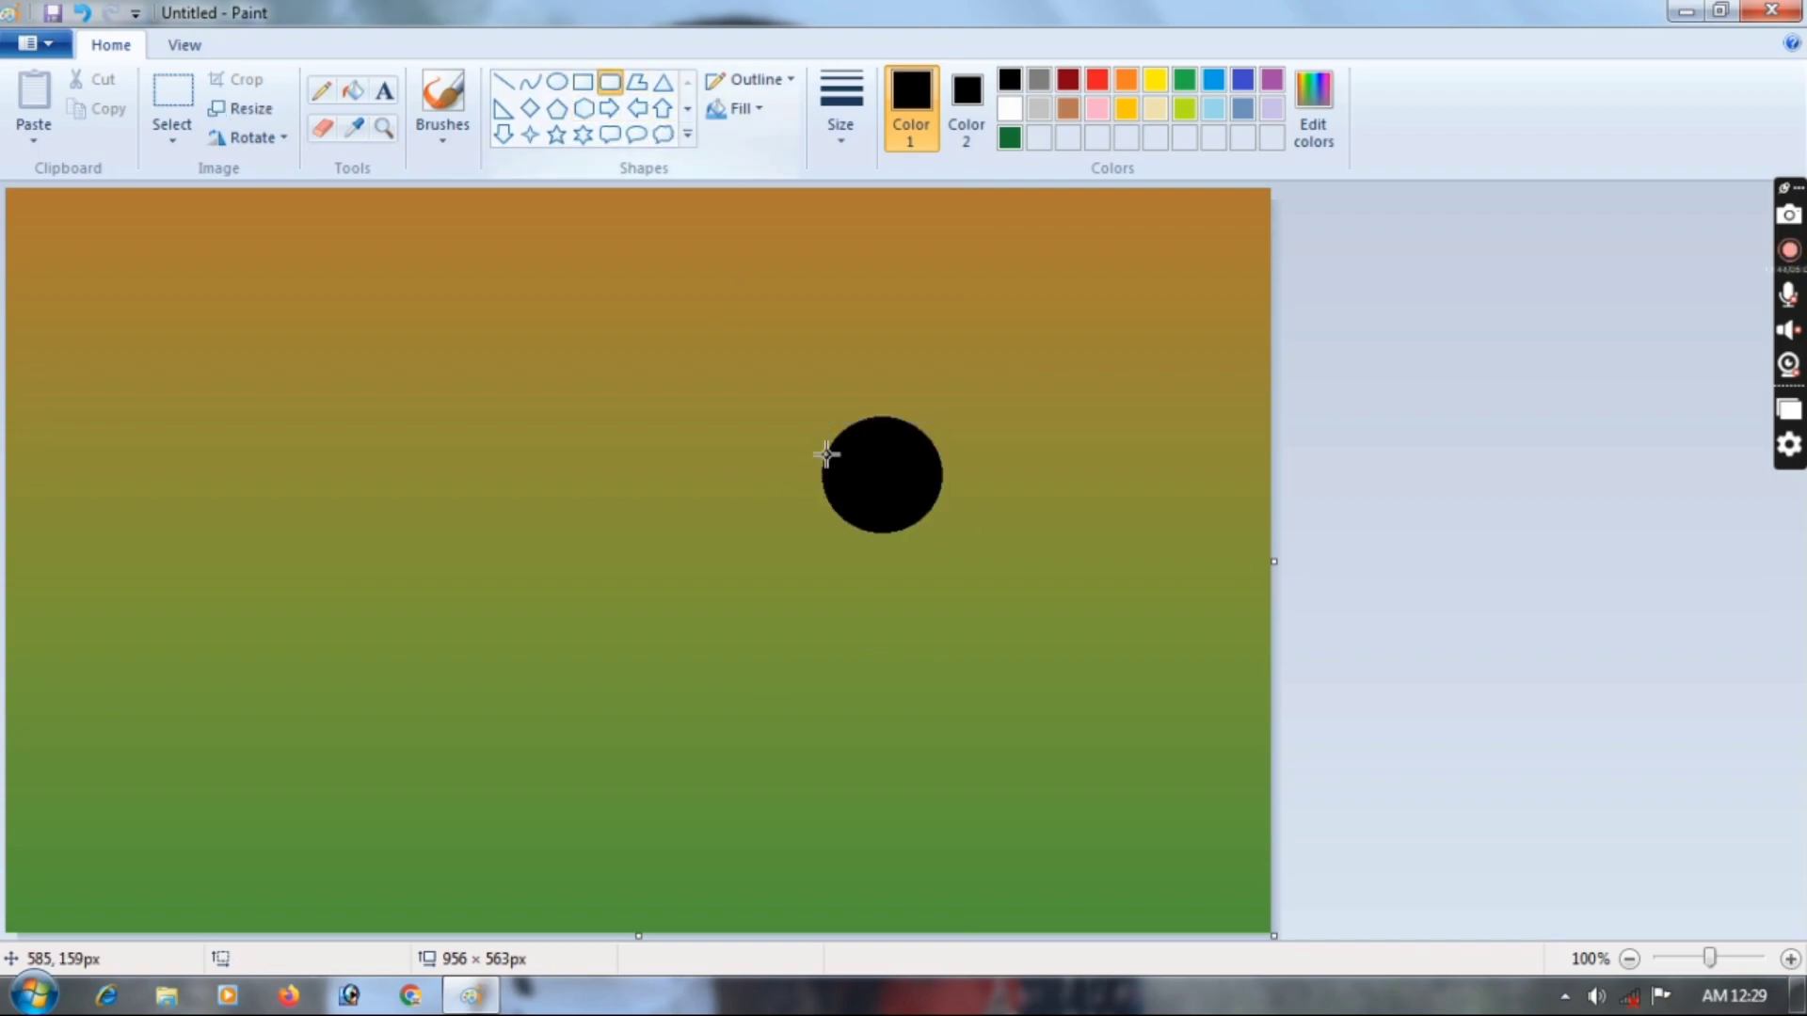
drag(806, 477, 962, 517)
click(653, 511)
drag(822, 514, 864, 527)
click(1331, 511)
- Brush in the soldier's face, neck and collar in solid black below the helmet
click(442, 103)
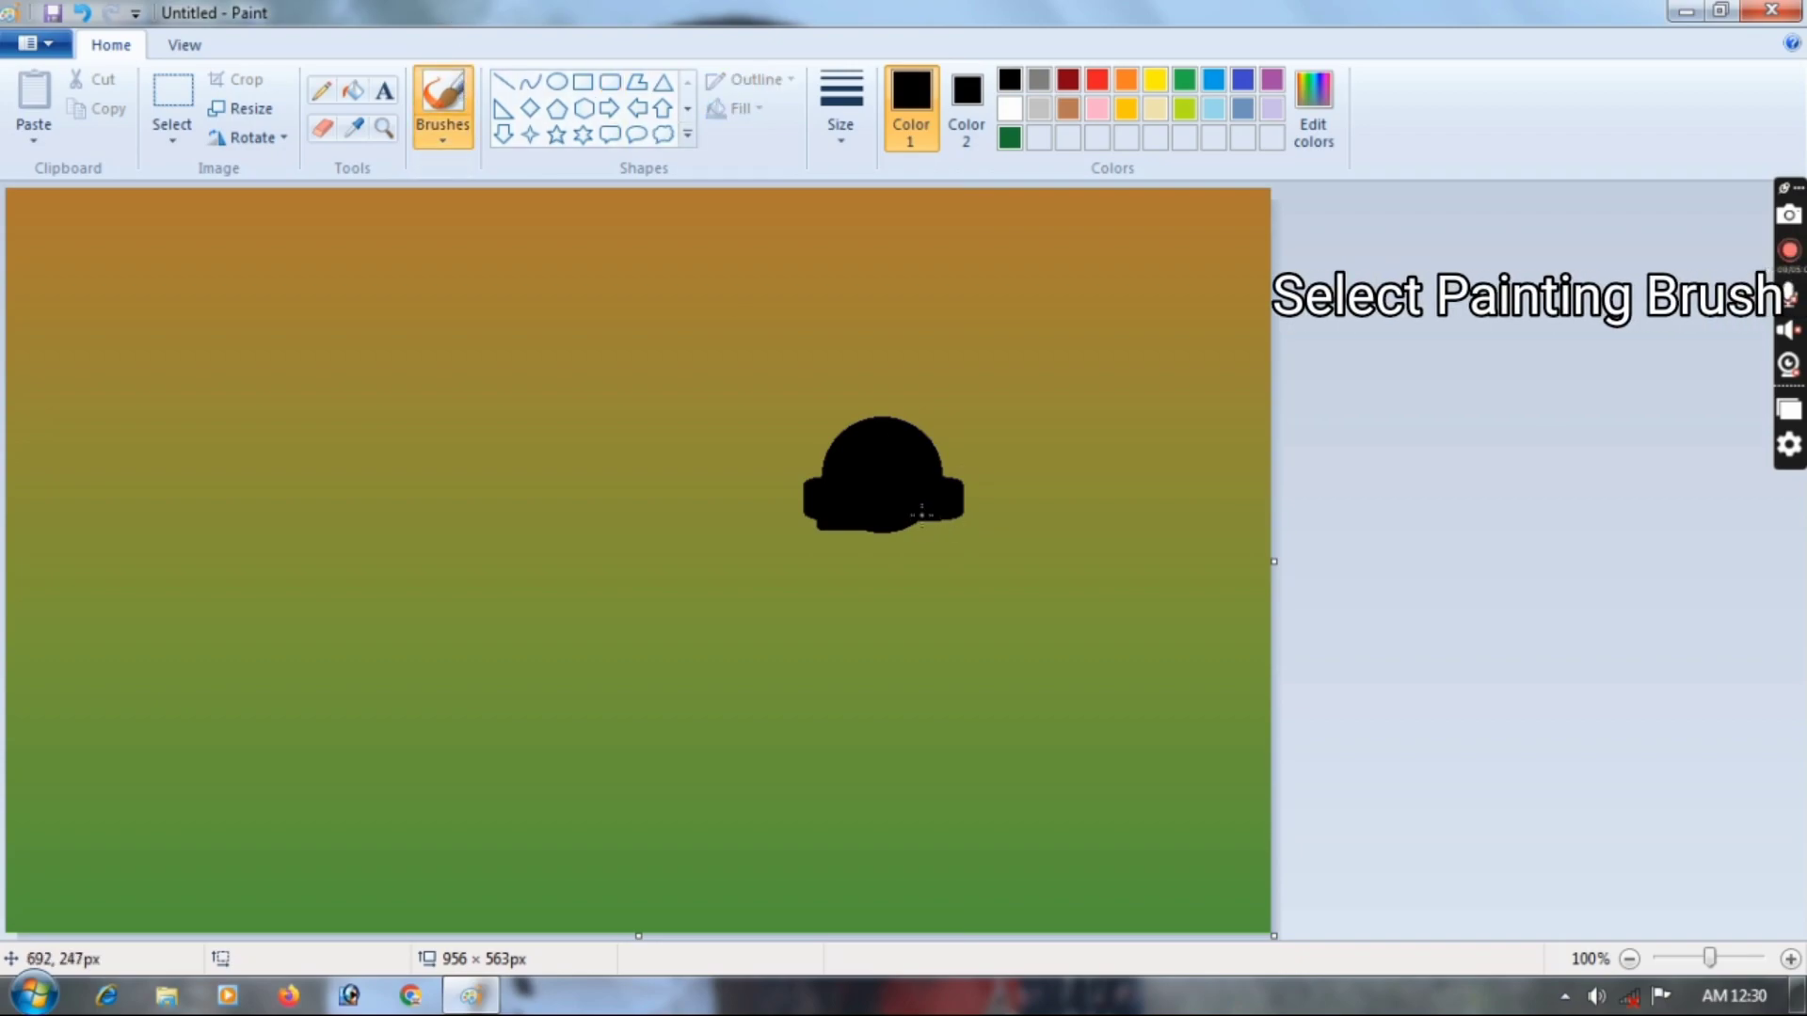
drag(922, 517, 923, 568)
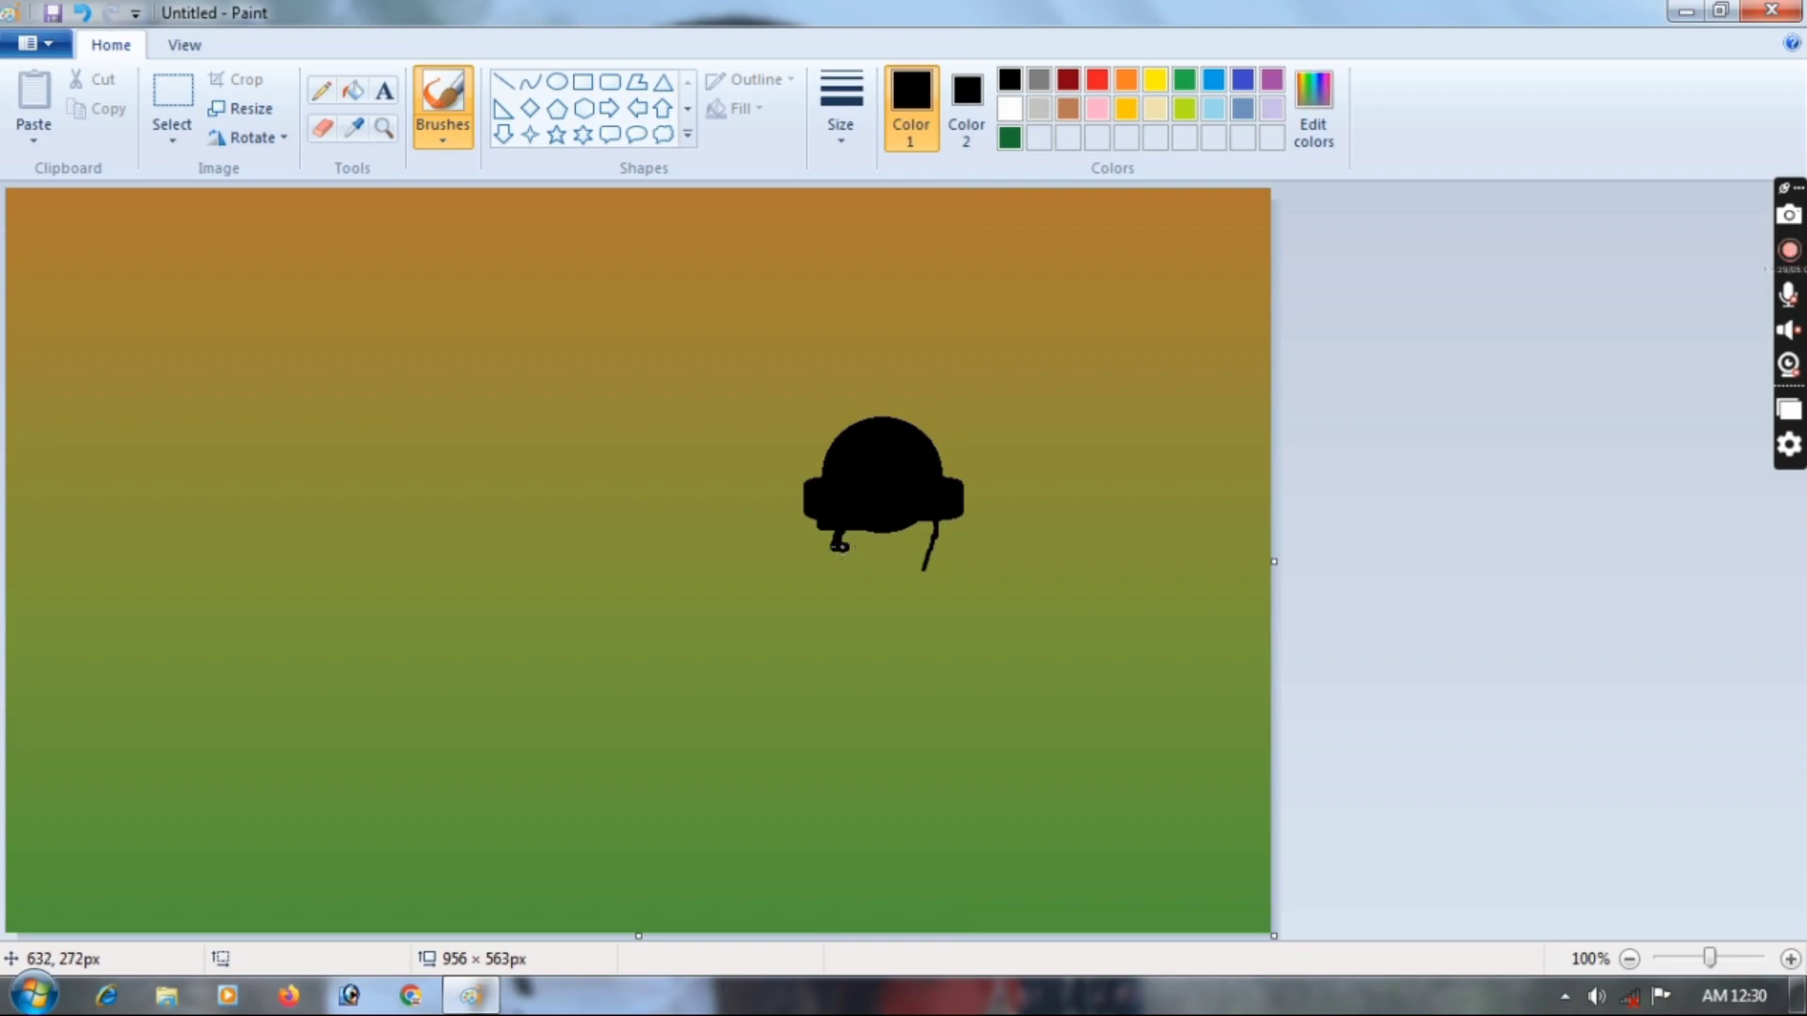
mouse_move(845, 570)
mouse_down()
mouse_move(928, 525)
mouse_move(903, 587)
mouse_move(884, 584)
mouse_move(924, 549)
mouse_move(911, 536)
mouse_move(901, 553)
mouse_move(849, 547)
mouse_move(875, 526)
mouse_move(850, 538)
mouse_move(889, 533)
mouse_move(894, 553)
mouse_up()
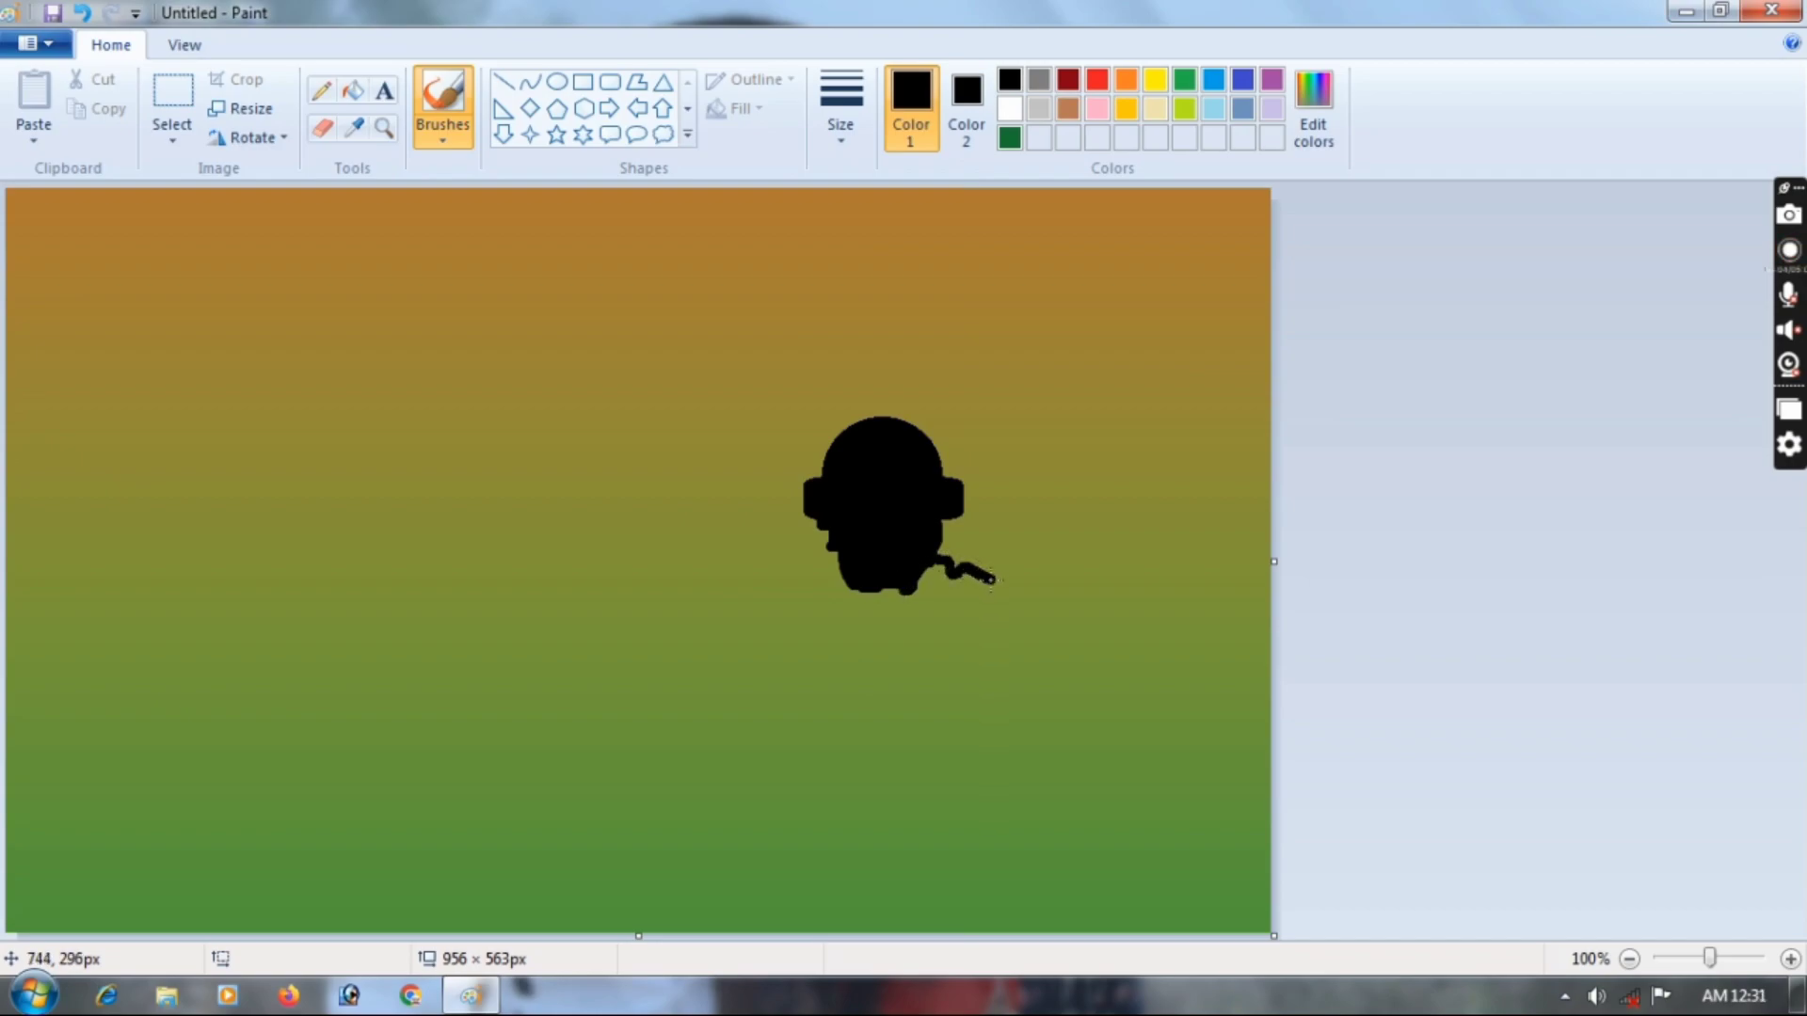
mouse_move(977, 619)
mouse_down()
mouse_move(974, 582)
mouse_move(932, 574)
mouse_move(947, 590)
mouse_move(933, 612)
mouse_up()
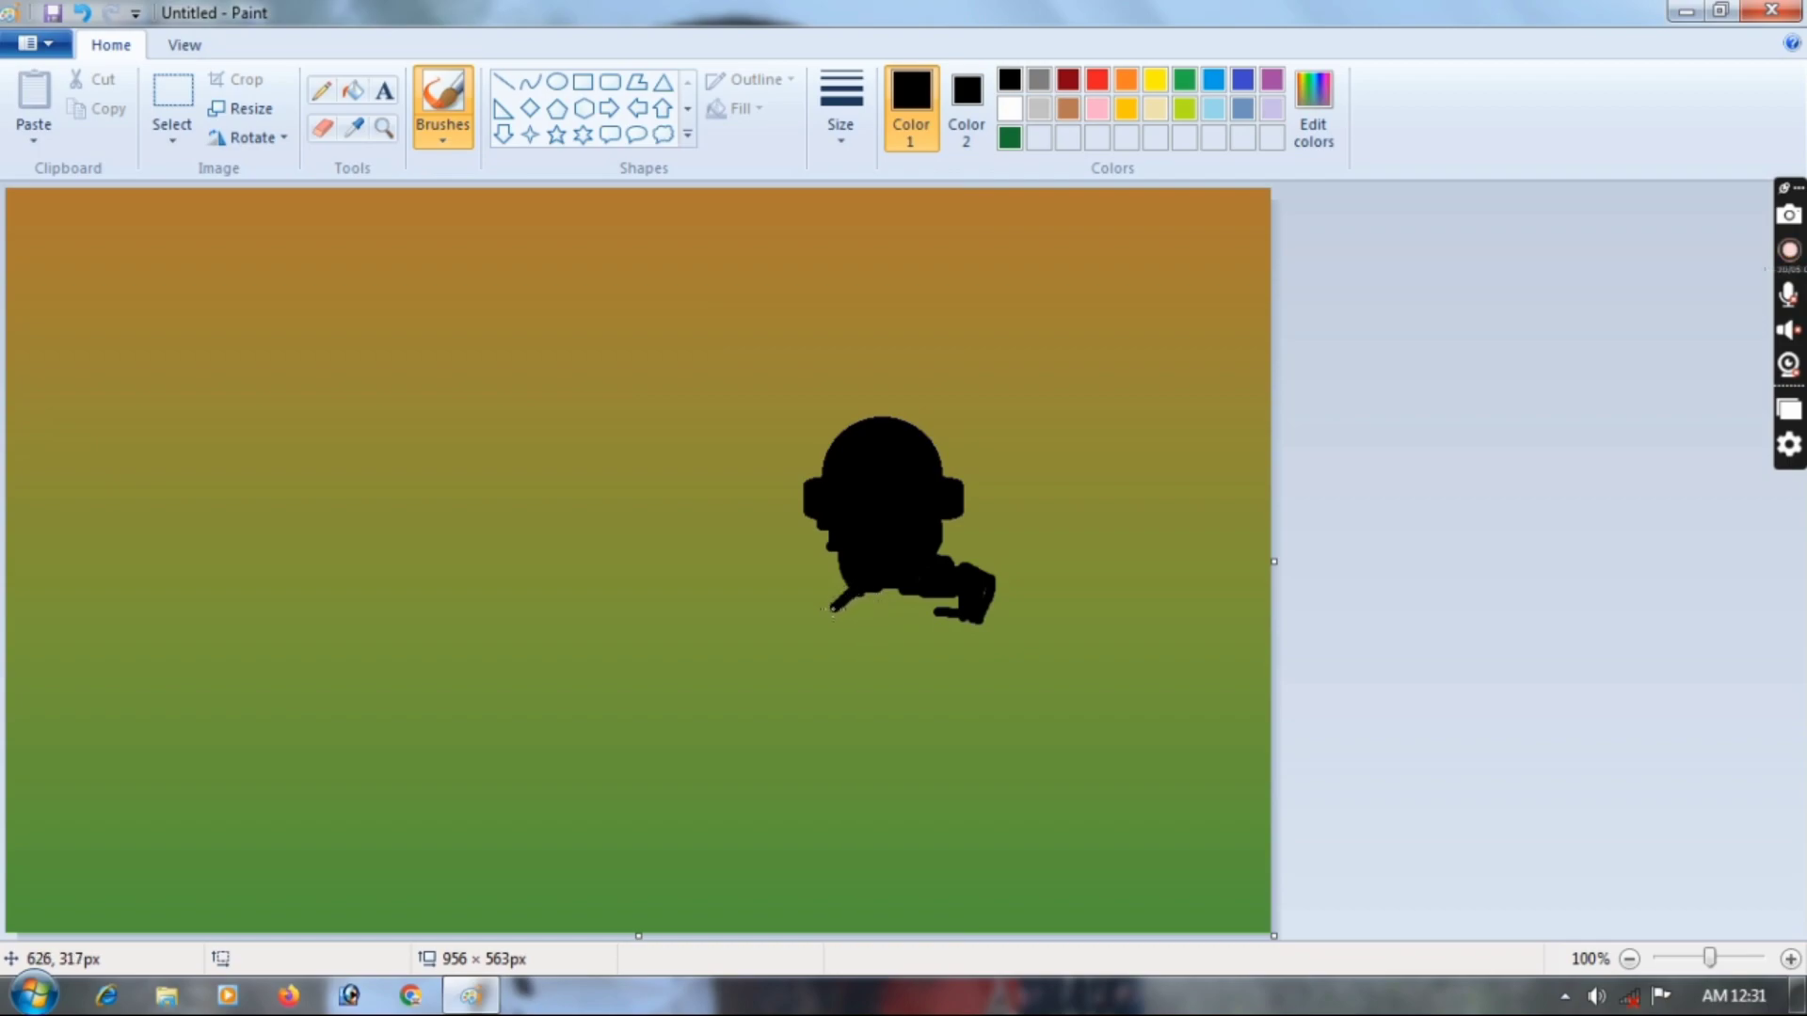
mouse_move(854, 590)
mouse_down()
mouse_move(912, 605)
mouse_move(984, 584)
mouse_move(929, 618)
mouse_up()
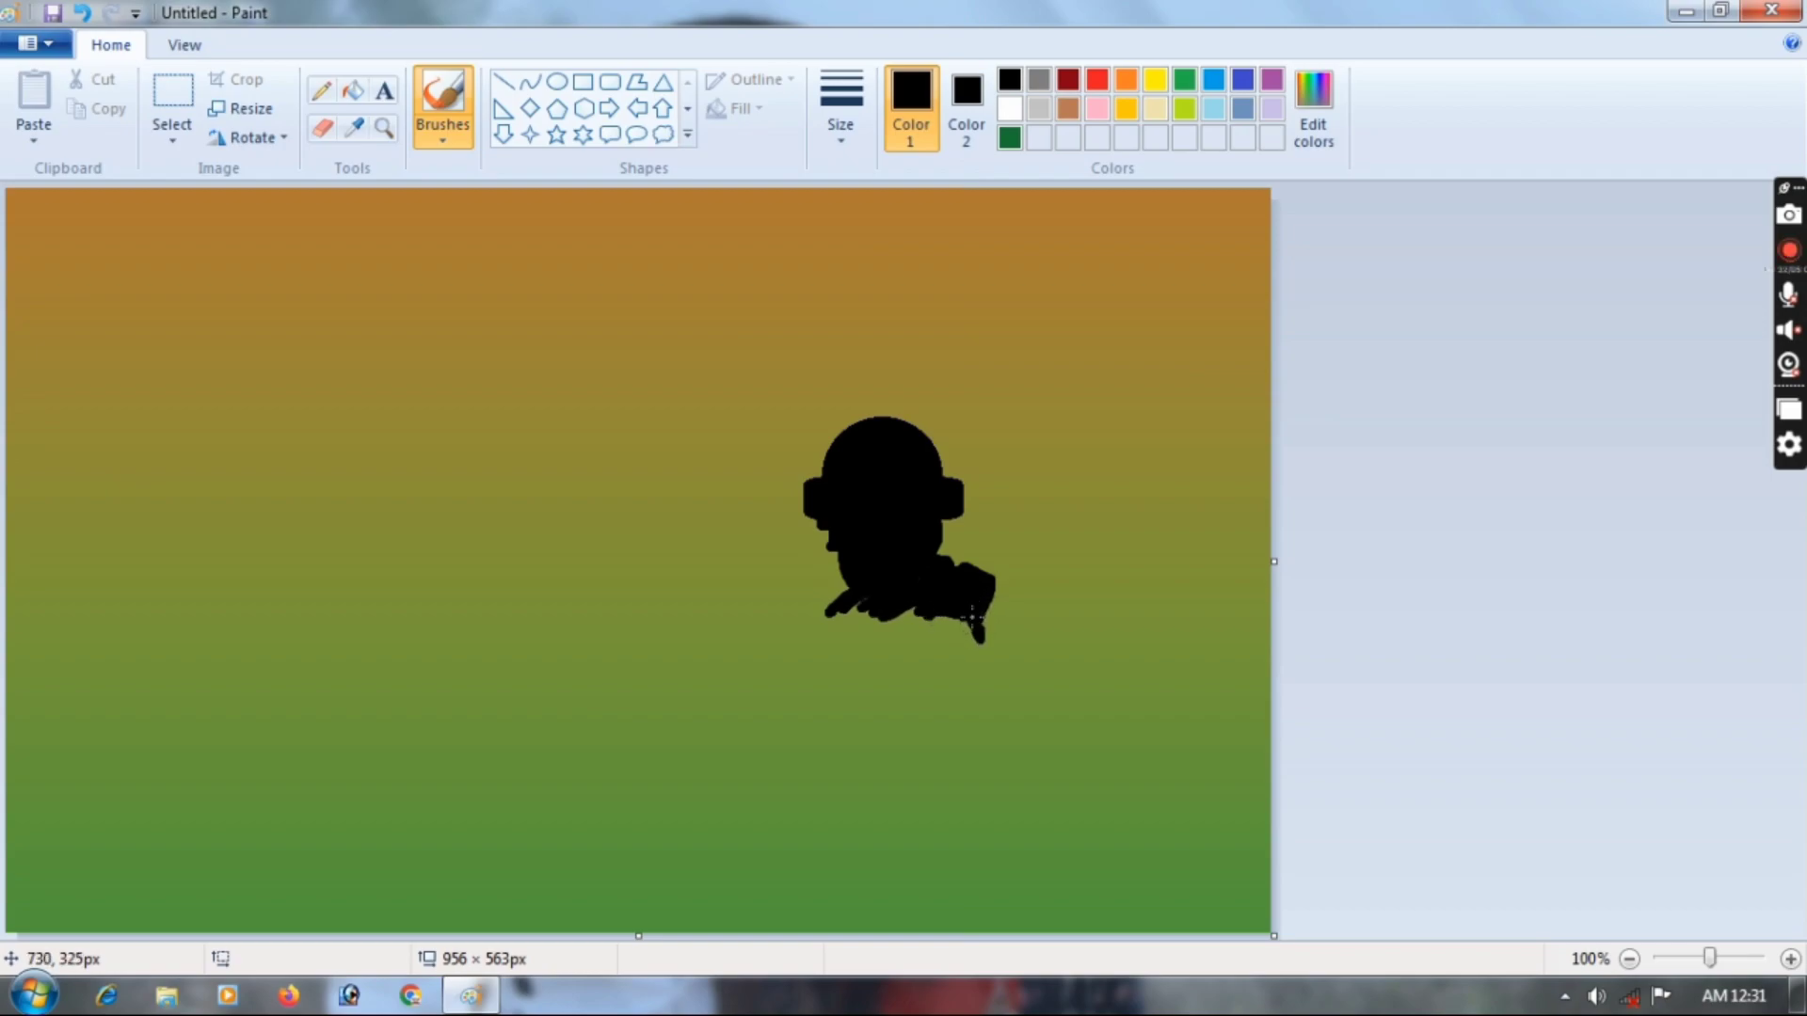
- Paint the soldier's back outline from the shoulder down to the canvas's lower edge and begin filling the chest
mouse_move(997, 647)
mouse_down()
mouse_move(1023, 721)
mouse_move(1019, 856)
mouse_up()
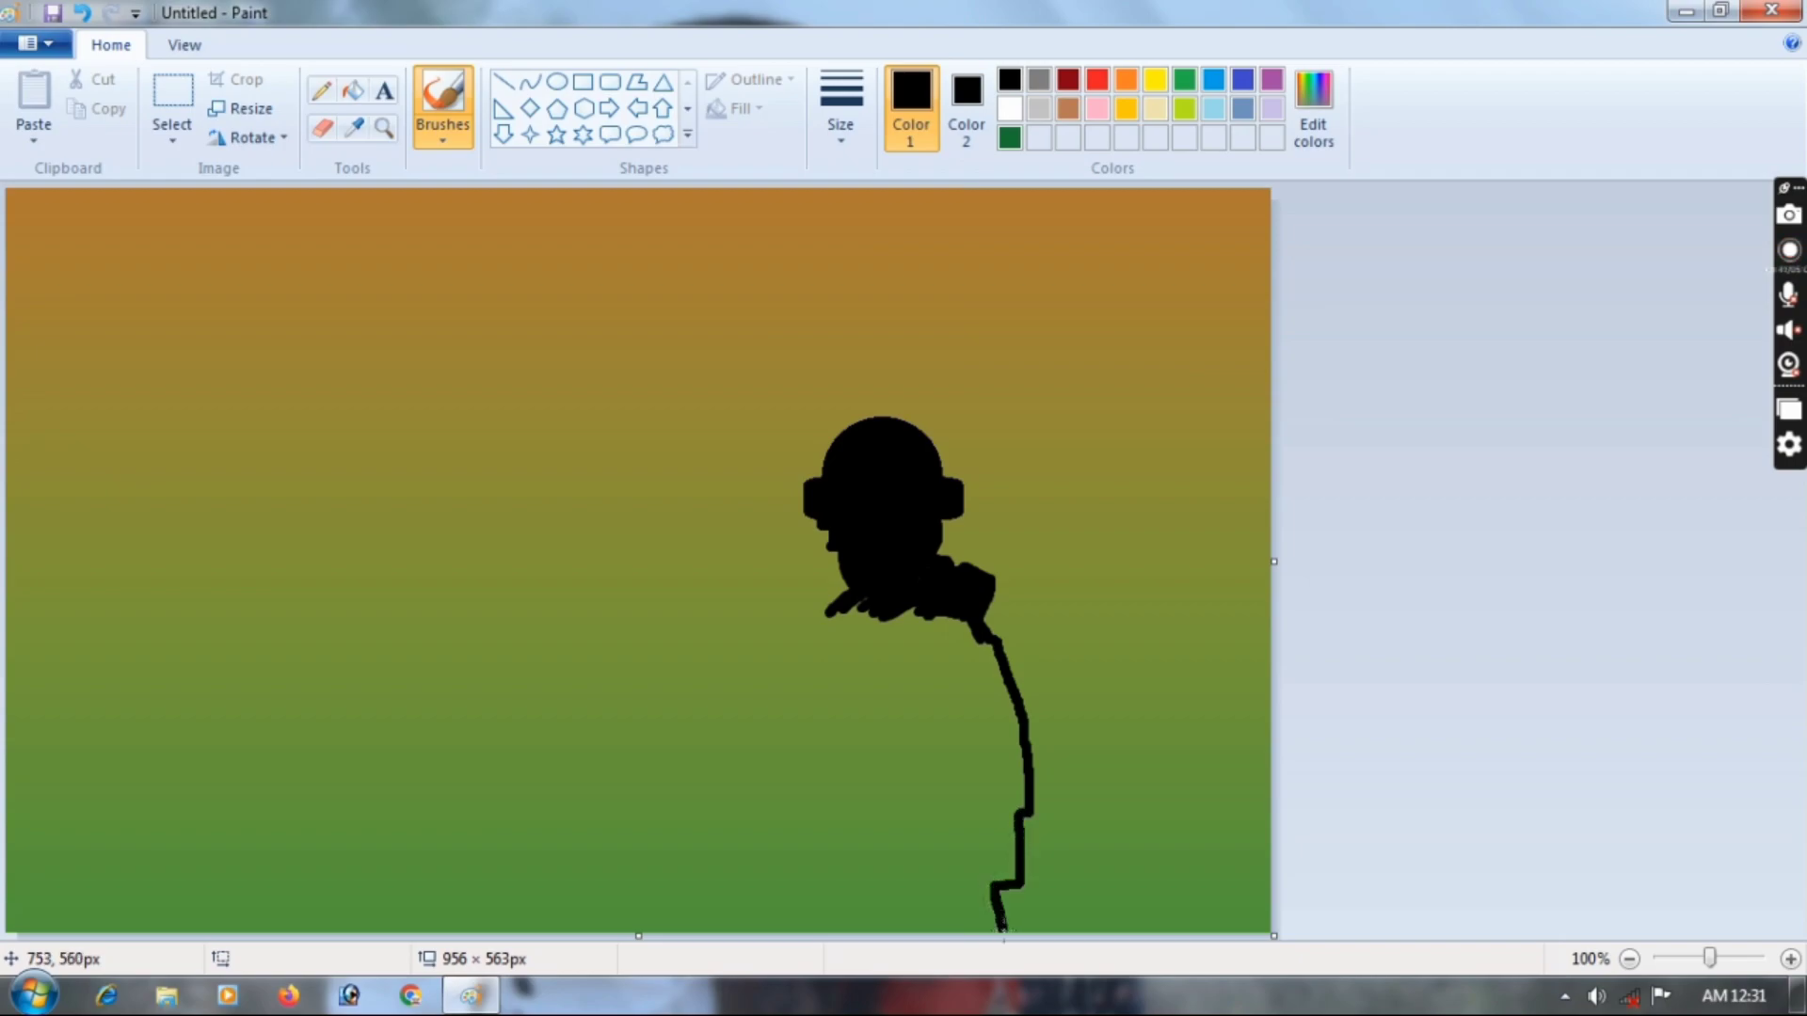
key(ctrl+z)
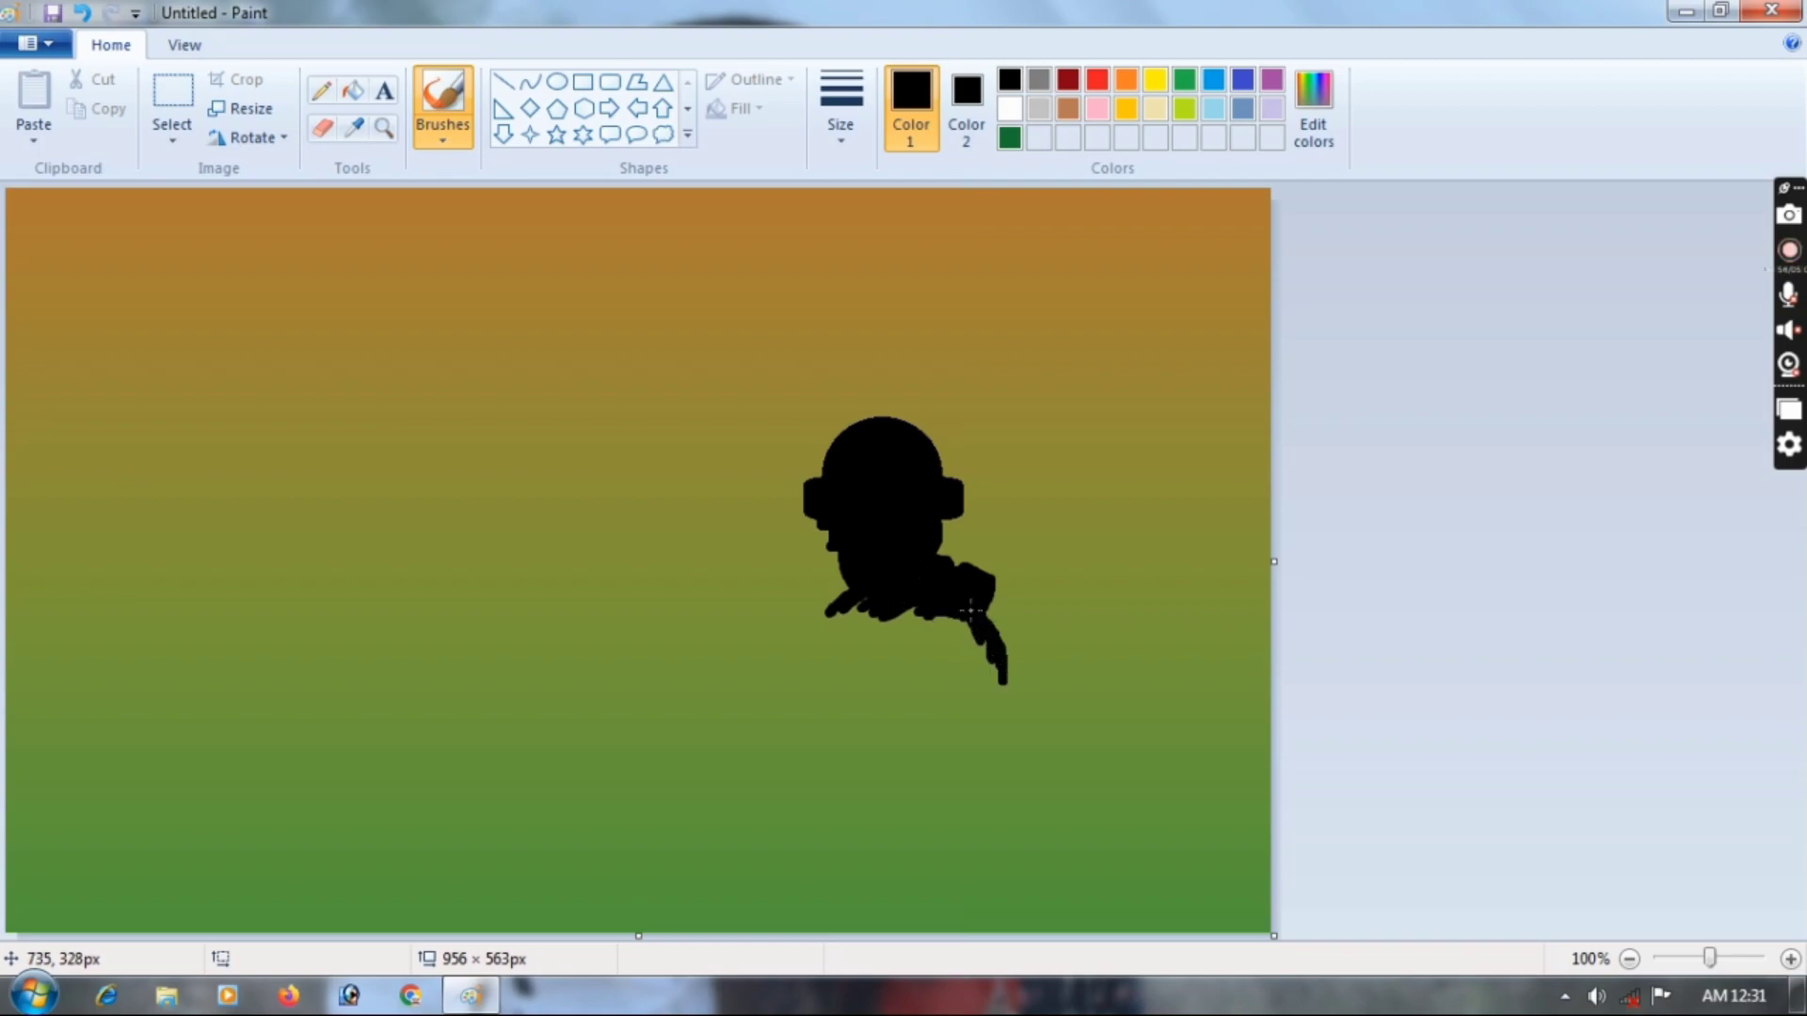
drag(1003, 679, 1012, 722)
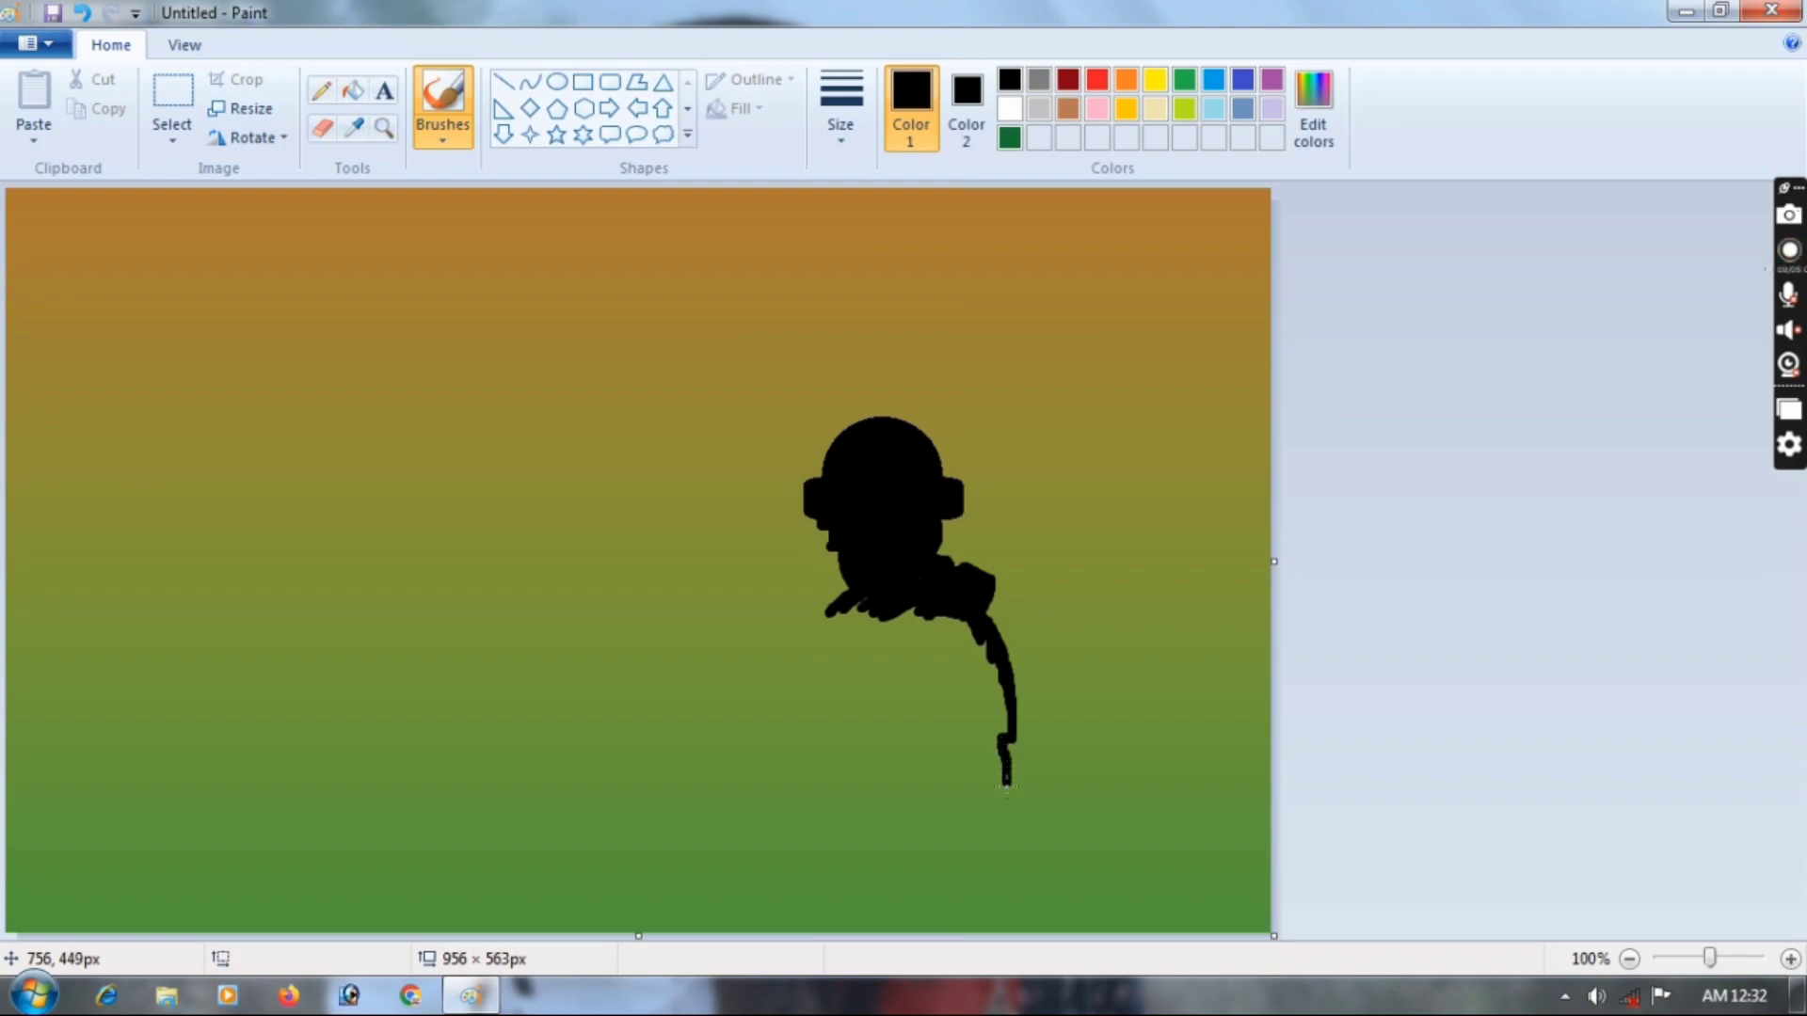
drag(979, 658, 992, 724)
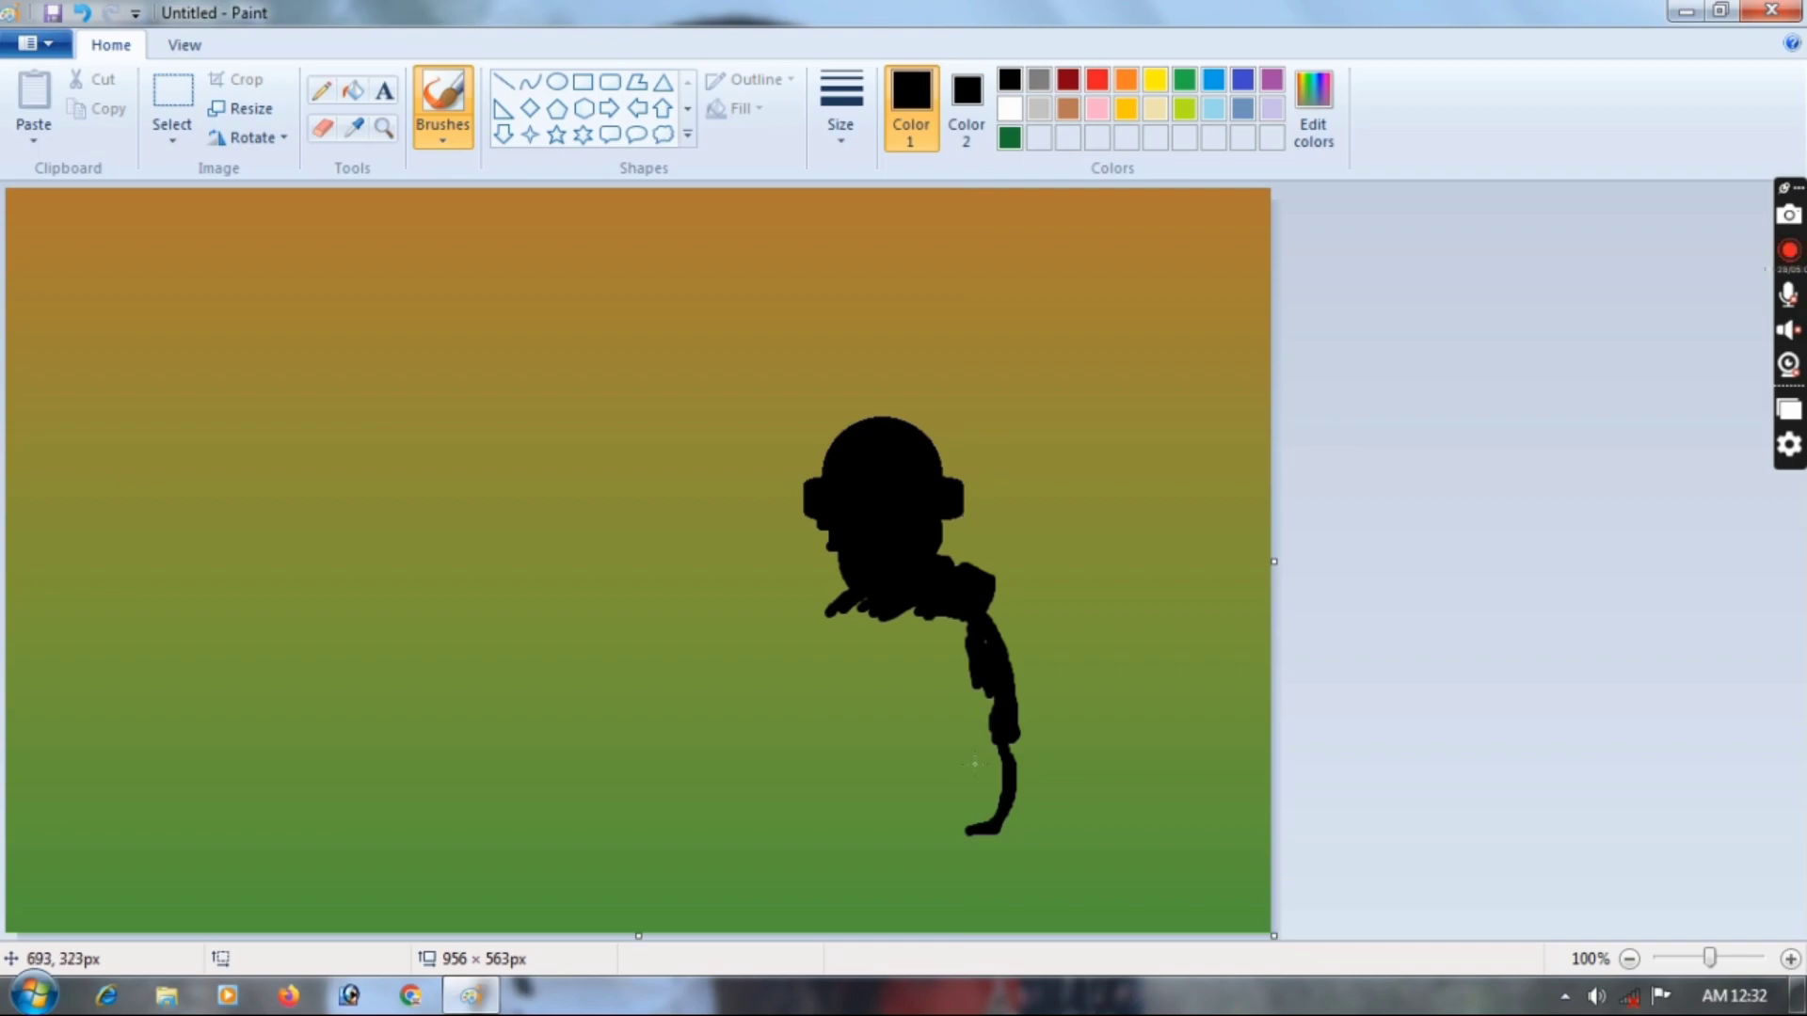
drag(979, 855, 1001, 932)
drag(984, 851, 1003, 909)
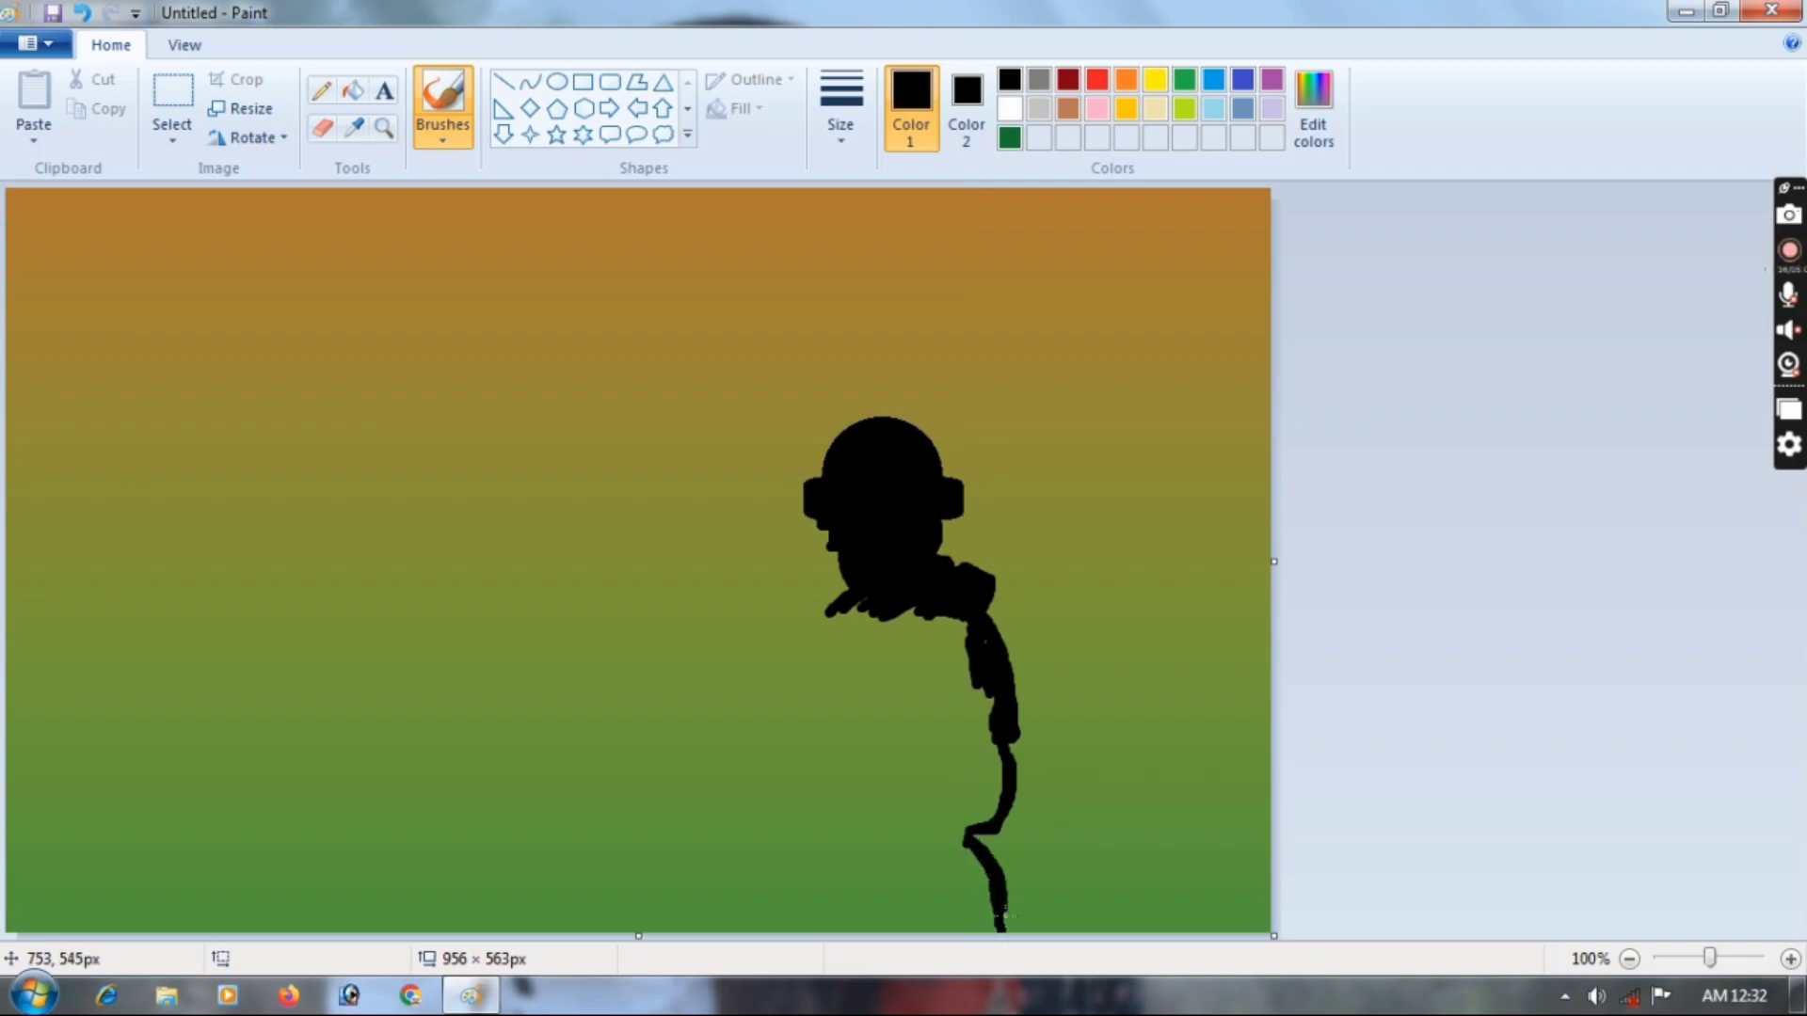
mouse_move(868, 610)
mouse_down()
mouse_move(970, 625)
mouse_move(983, 693)
mouse_move(952, 698)
mouse_up()
click(1027, 755)
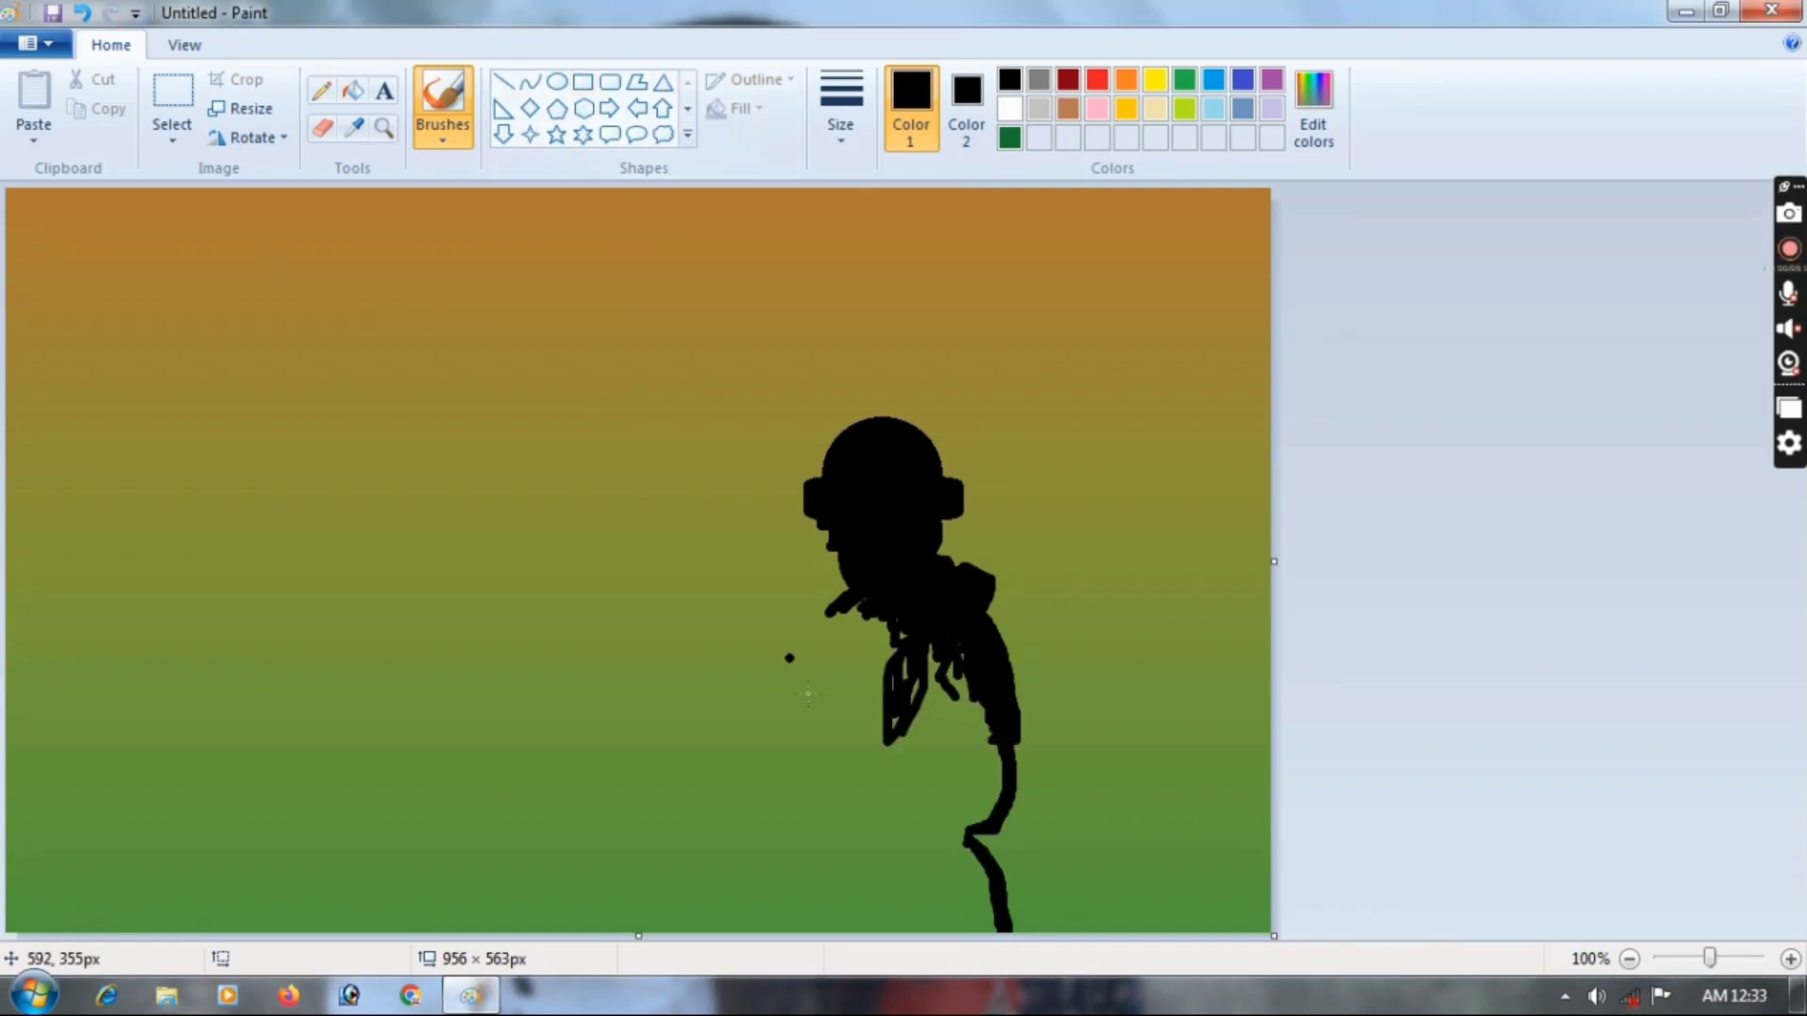
- Draw a straight black line about 246 × 109 px from the chest down to the left as the rifle's guide
click(584, 81)
click(504, 83)
drag(826, 624, 502, 769)
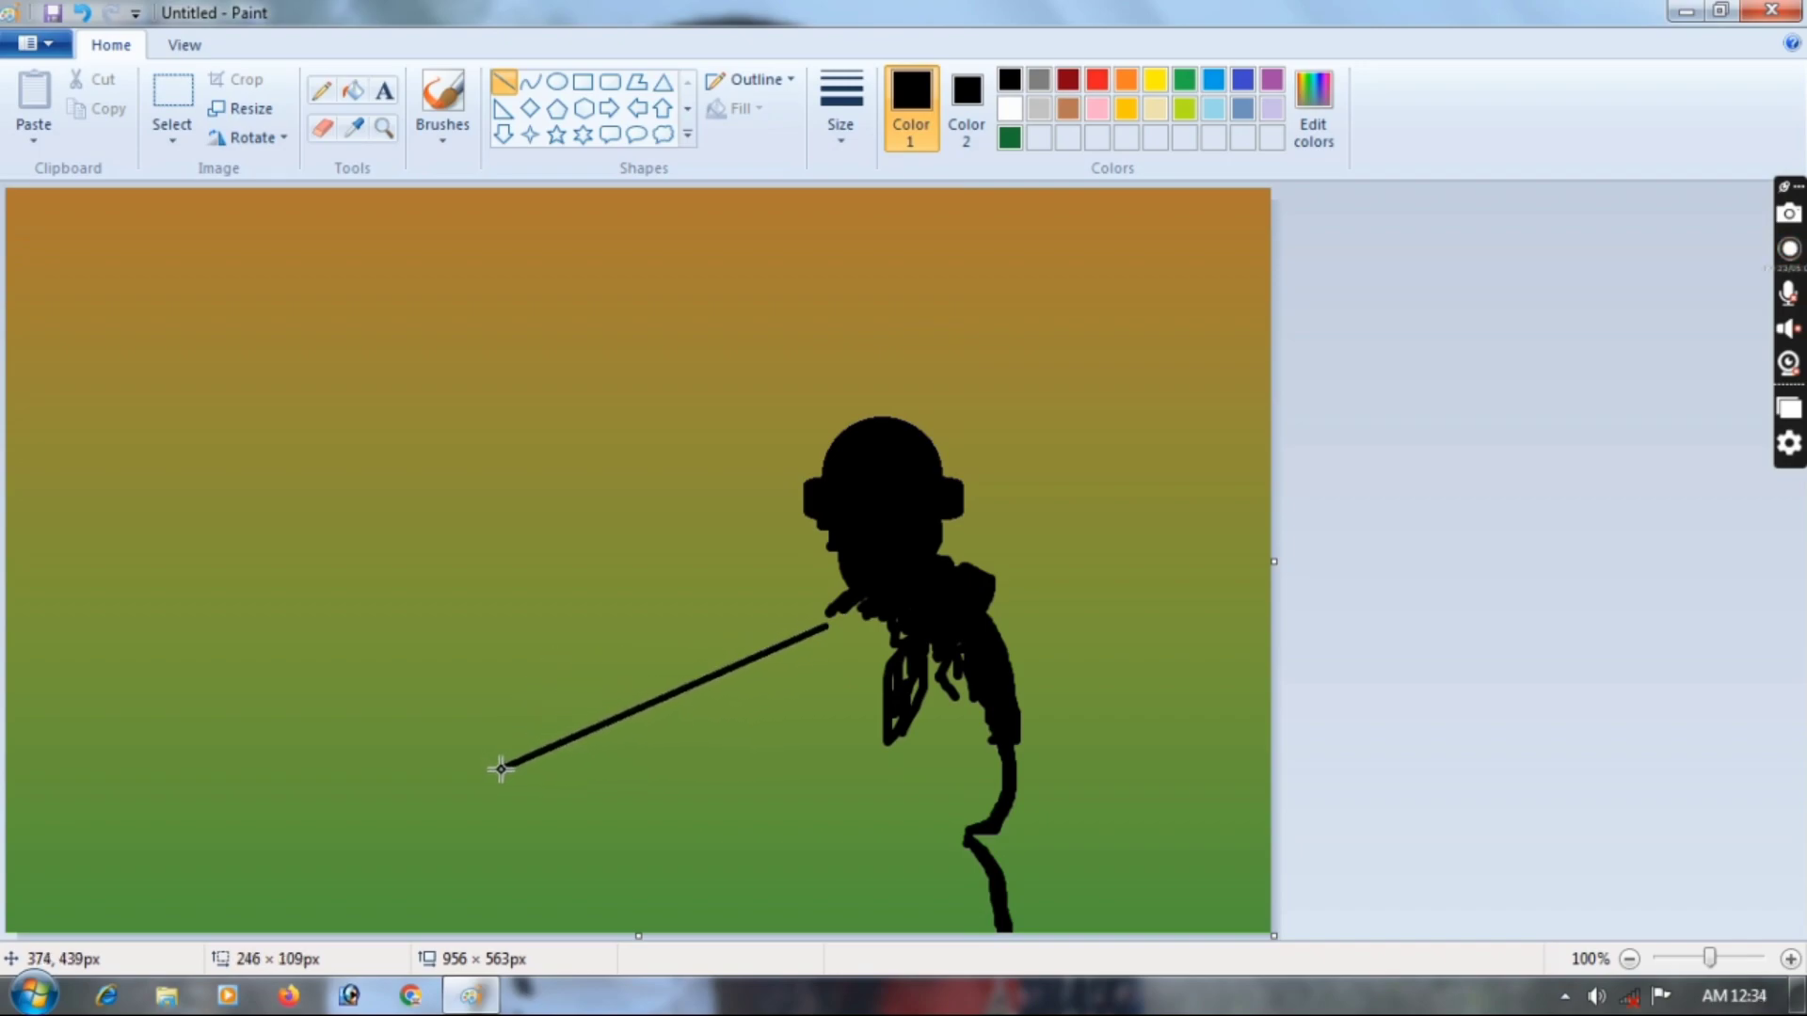
- Brush in the rifle body with its carry handle and trigger guard, and the soldier's arms and torso, in solid black
click(443, 104)
mouse_move(829, 612)
mouse_down()
mouse_move(847, 628)
mouse_move(791, 719)
mouse_move(817, 681)
mouse_move(715, 679)
mouse_move(817, 674)
mouse_move(752, 764)
mouse_move(722, 729)
mouse_move(684, 790)
mouse_move(786, 821)
mouse_move(824, 931)
mouse_up()
key(ctrl+z)
mouse_move(658, 774)
mouse_down()
mouse_move(503, 804)
mouse_move(494, 770)
mouse_move(612, 724)
mouse_up()
key(ctrl+z)
mouse_move(507, 770)
mouse_down()
mouse_move(648, 693)
mouse_move(573, 739)
mouse_move(684, 698)
mouse_move(689, 662)
mouse_move(754, 640)
mouse_move(693, 695)
mouse_move(737, 642)
mouse_move(778, 647)
mouse_move(741, 634)
mouse_move(745, 653)
mouse_move(703, 689)
mouse_move(833, 632)
mouse_move(488, 781)
mouse_move(513, 800)
mouse_move(642, 721)
mouse_move(597, 743)
mouse_move(628, 756)
mouse_move(733, 682)
mouse_move(889, 649)
mouse_up()
mouse_move(622, 731)
mouse_down()
mouse_move(700, 724)
mouse_move(708, 784)
mouse_move(754, 824)
mouse_move(782, 746)
mouse_move(875, 677)
mouse_move(807, 710)
mouse_move(950, 670)
mouse_move(989, 719)
mouse_move(791, 811)
mouse_move(851, 828)
mouse_move(807, 836)
mouse_move(813, 883)
mouse_move(886, 724)
mouse_move(969, 828)
mouse_move(885, 880)
mouse_move(720, 715)
mouse_up()
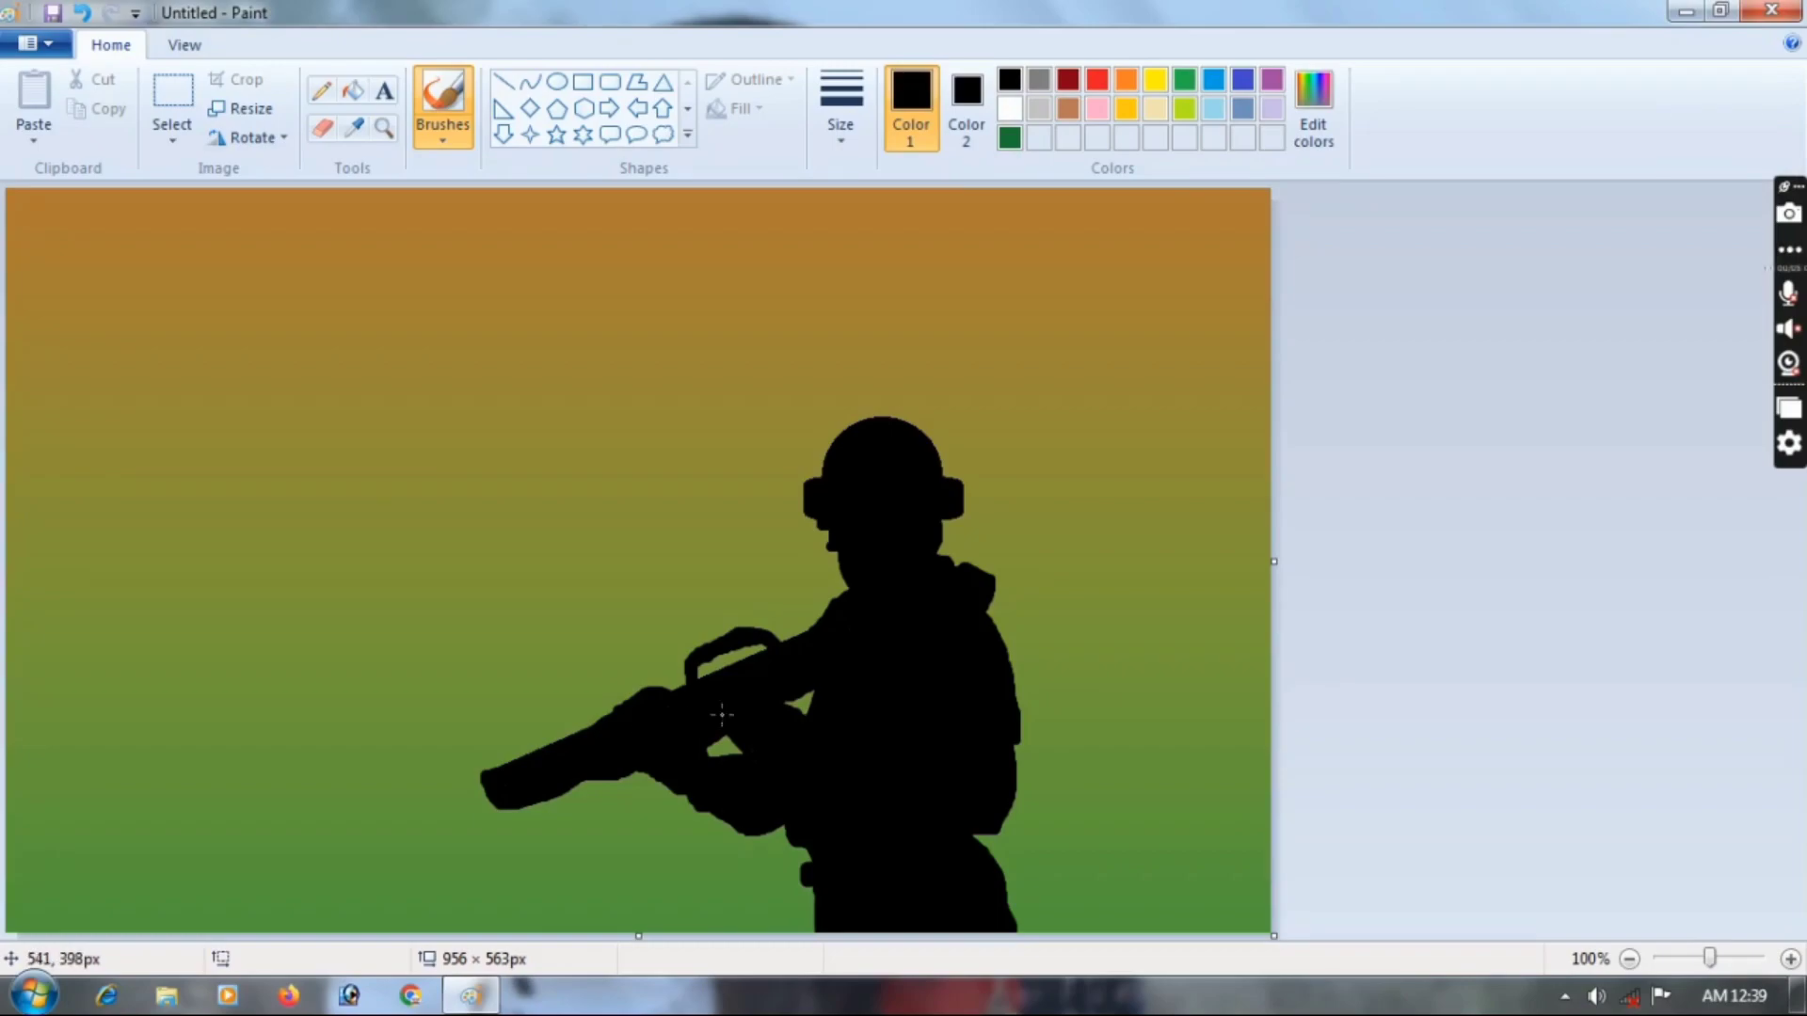
drag(800, 629, 719, 694)
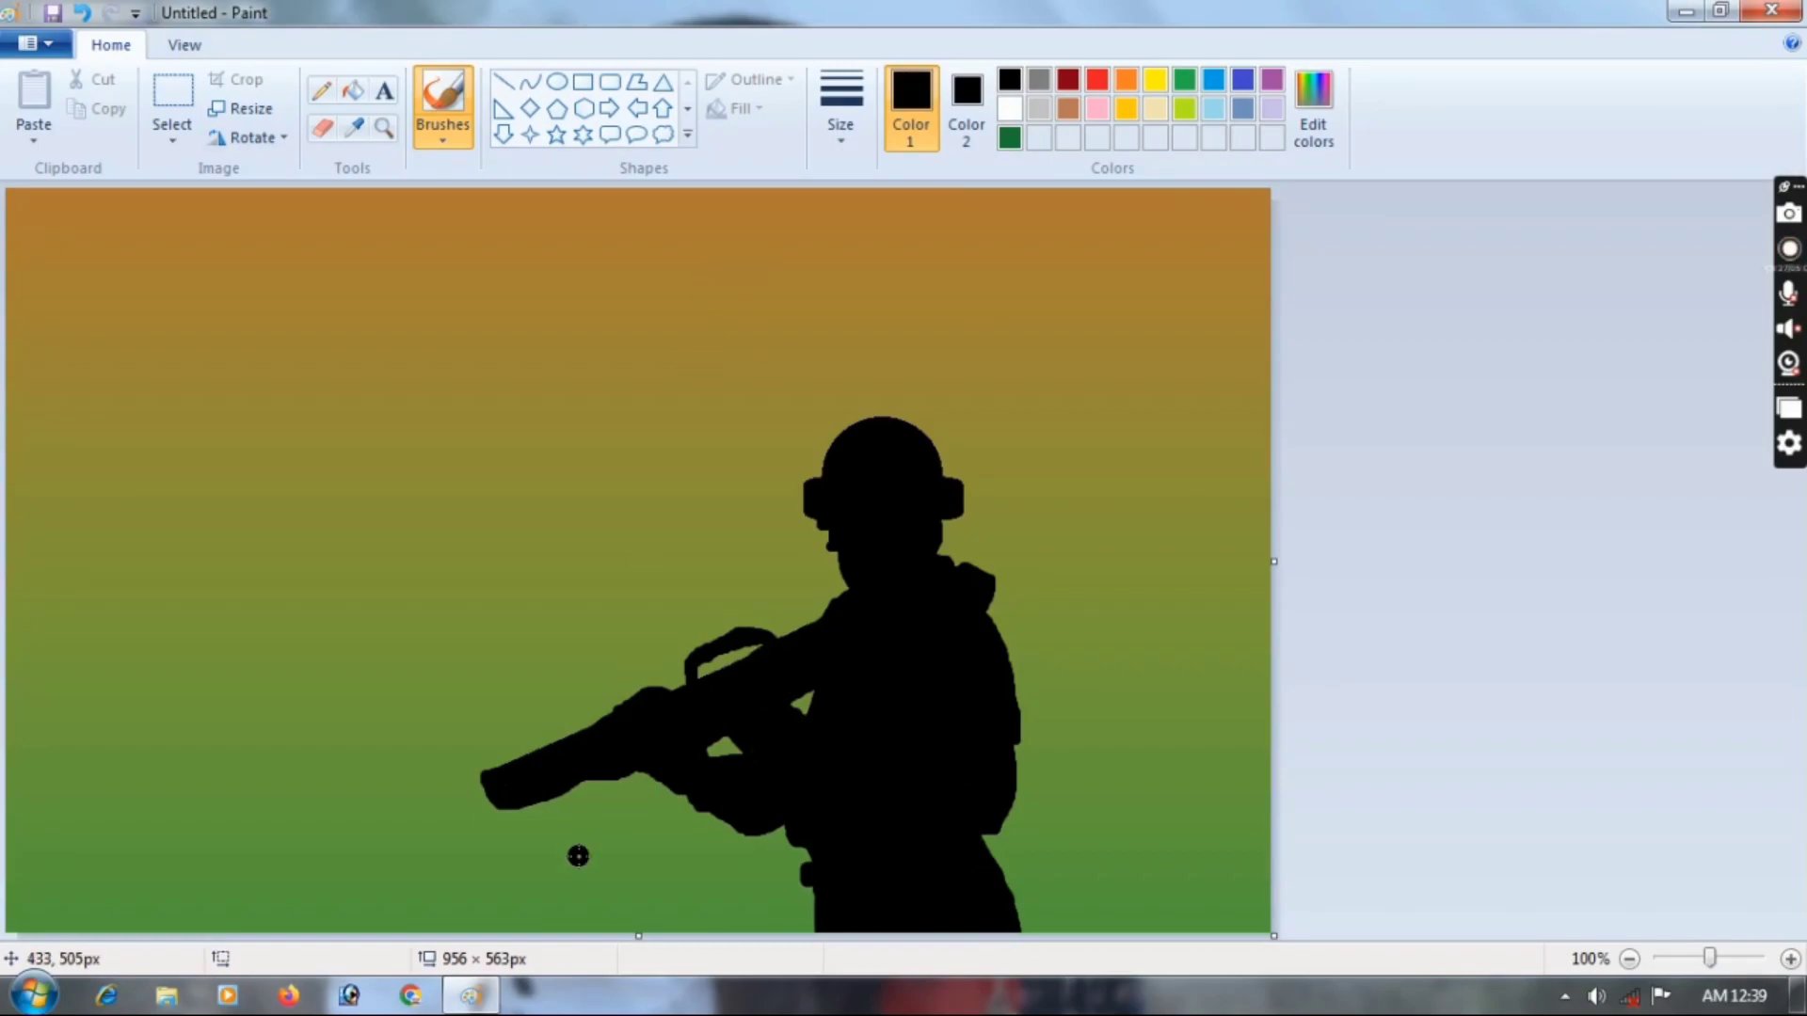
mouse_move(657, 778)
mouse_down()
mouse_move(615, 785)
mouse_move(607, 807)
mouse_move(624, 781)
mouse_move(619, 816)
mouse_move(624, 779)
mouse_up()
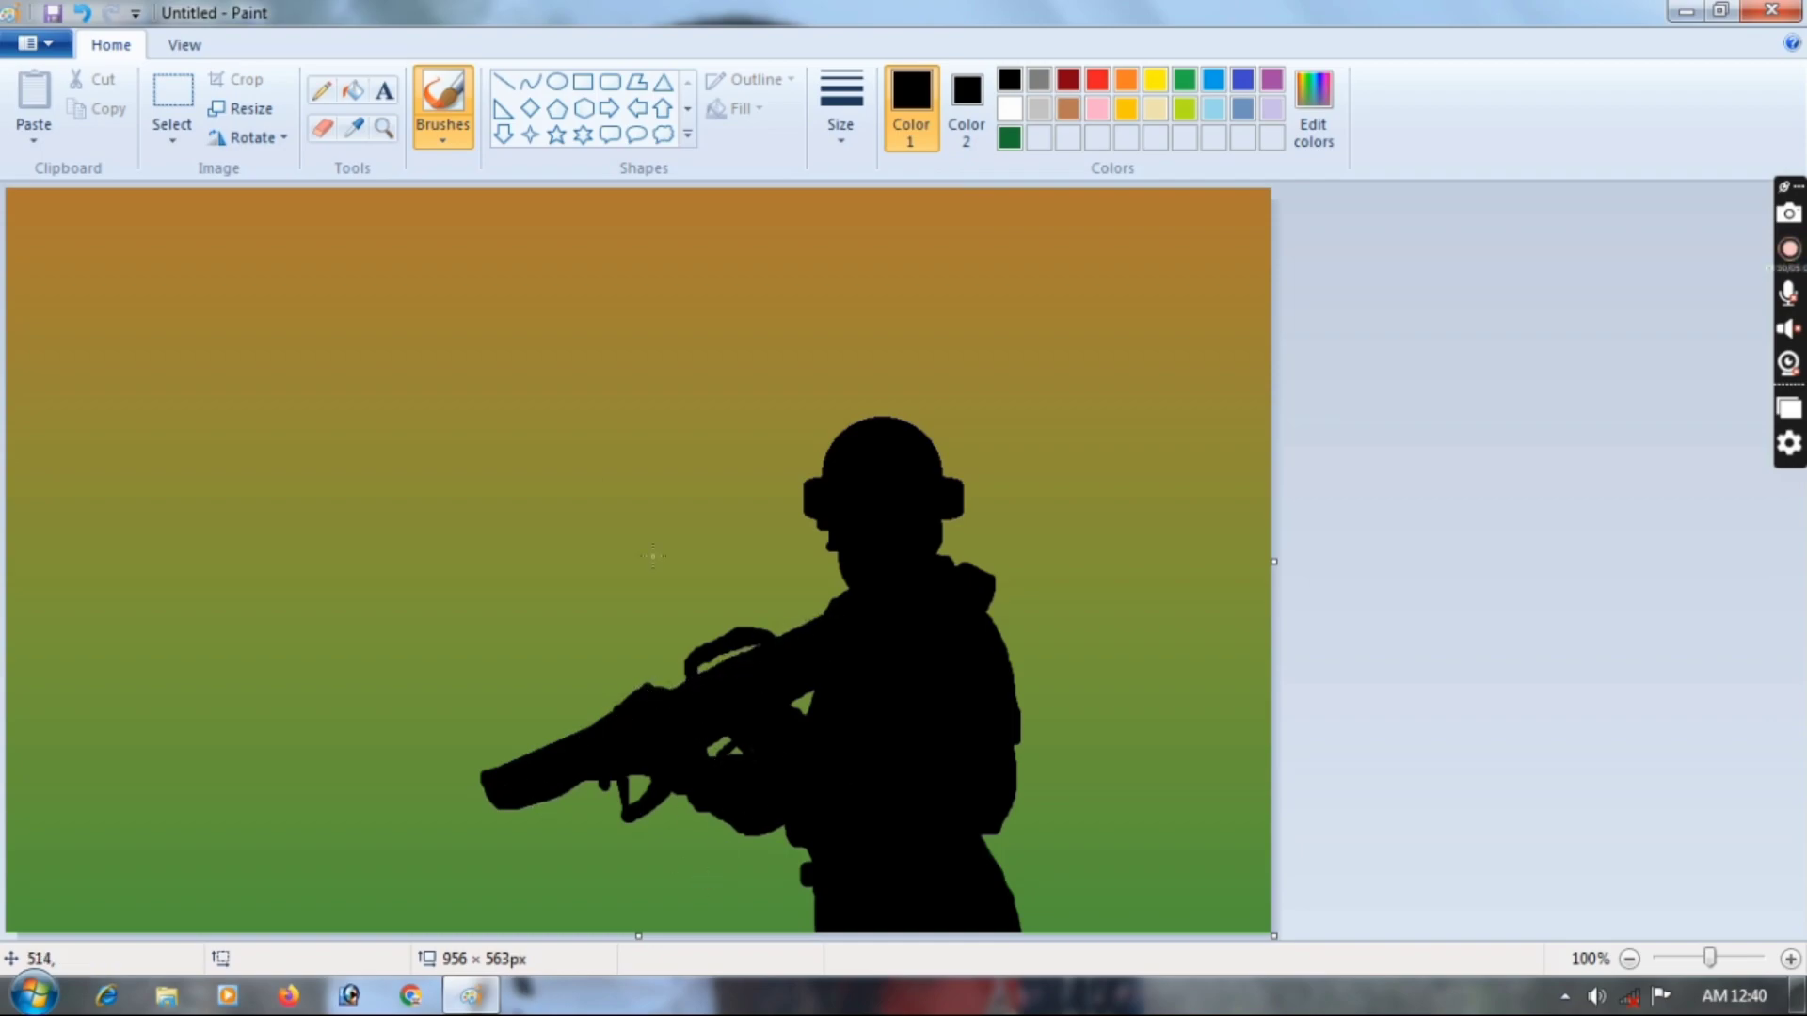
- Extend the rifle with a straight black barrel and brush on its front sight plus small details on the helmet and back
click(504, 82)
drag(491, 797, 378, 844)
key(ctrl+z)
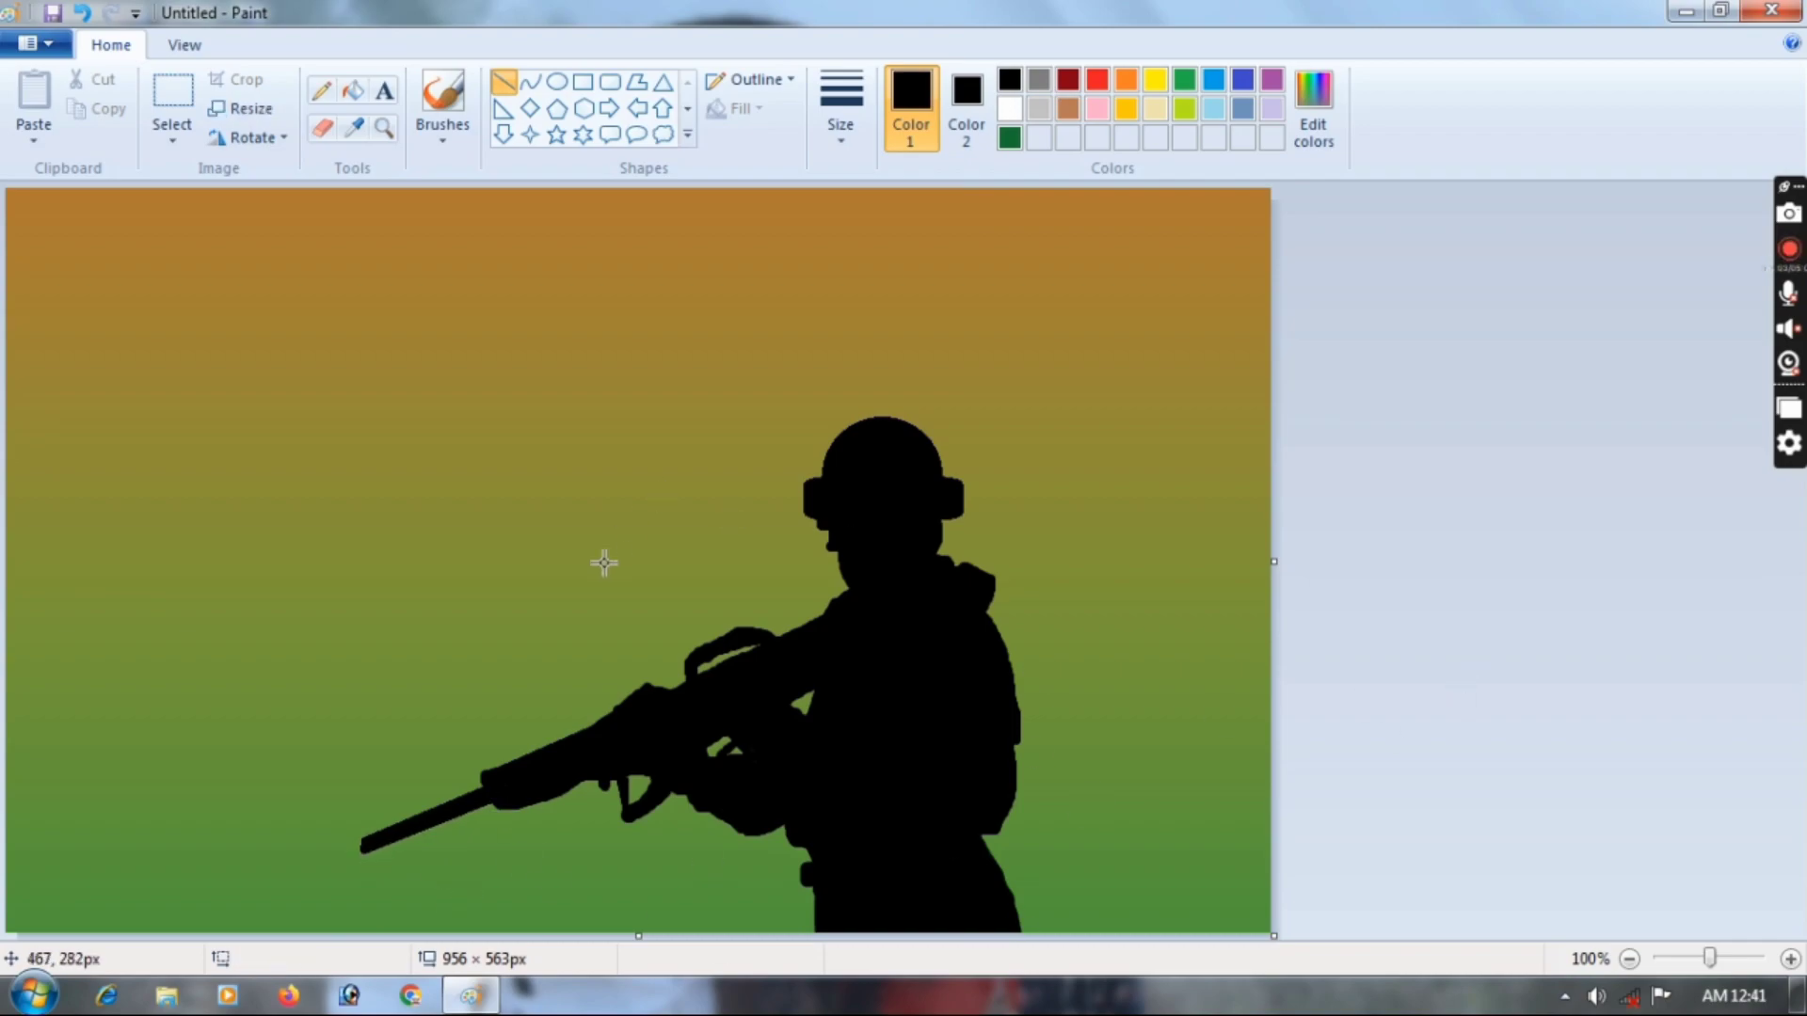
click(443, 94)
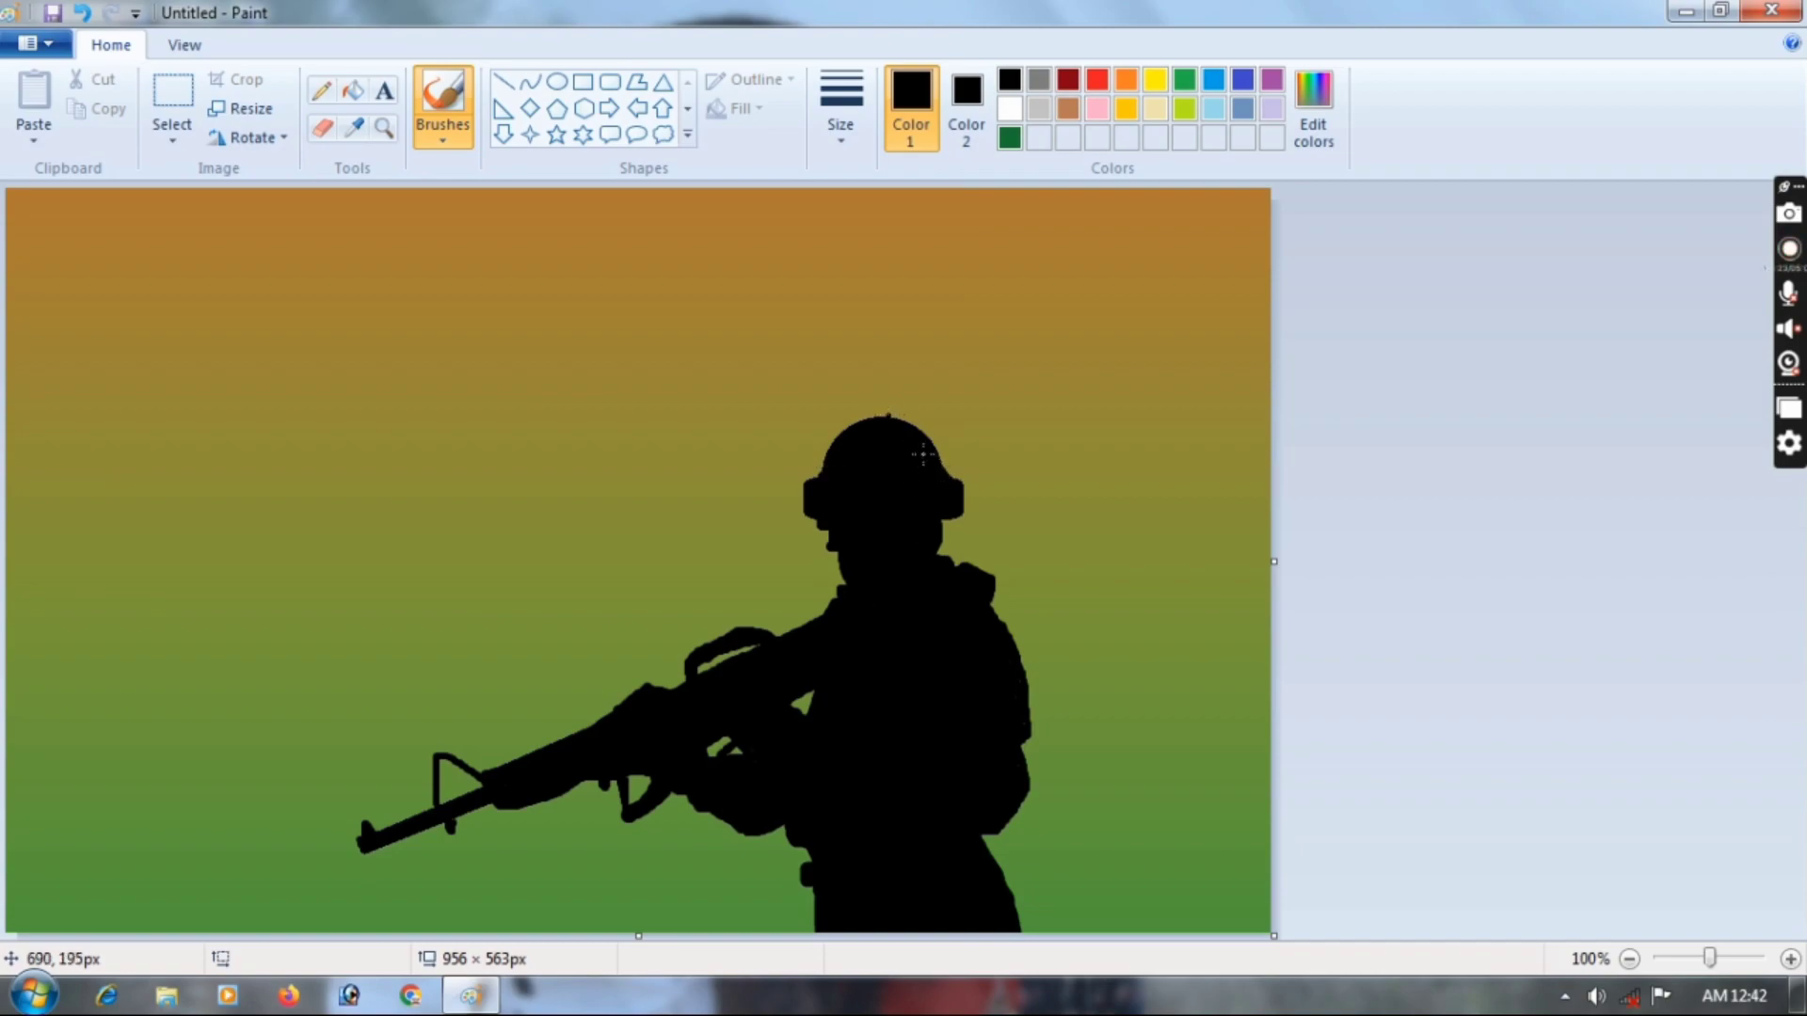
key(ctrl+z)
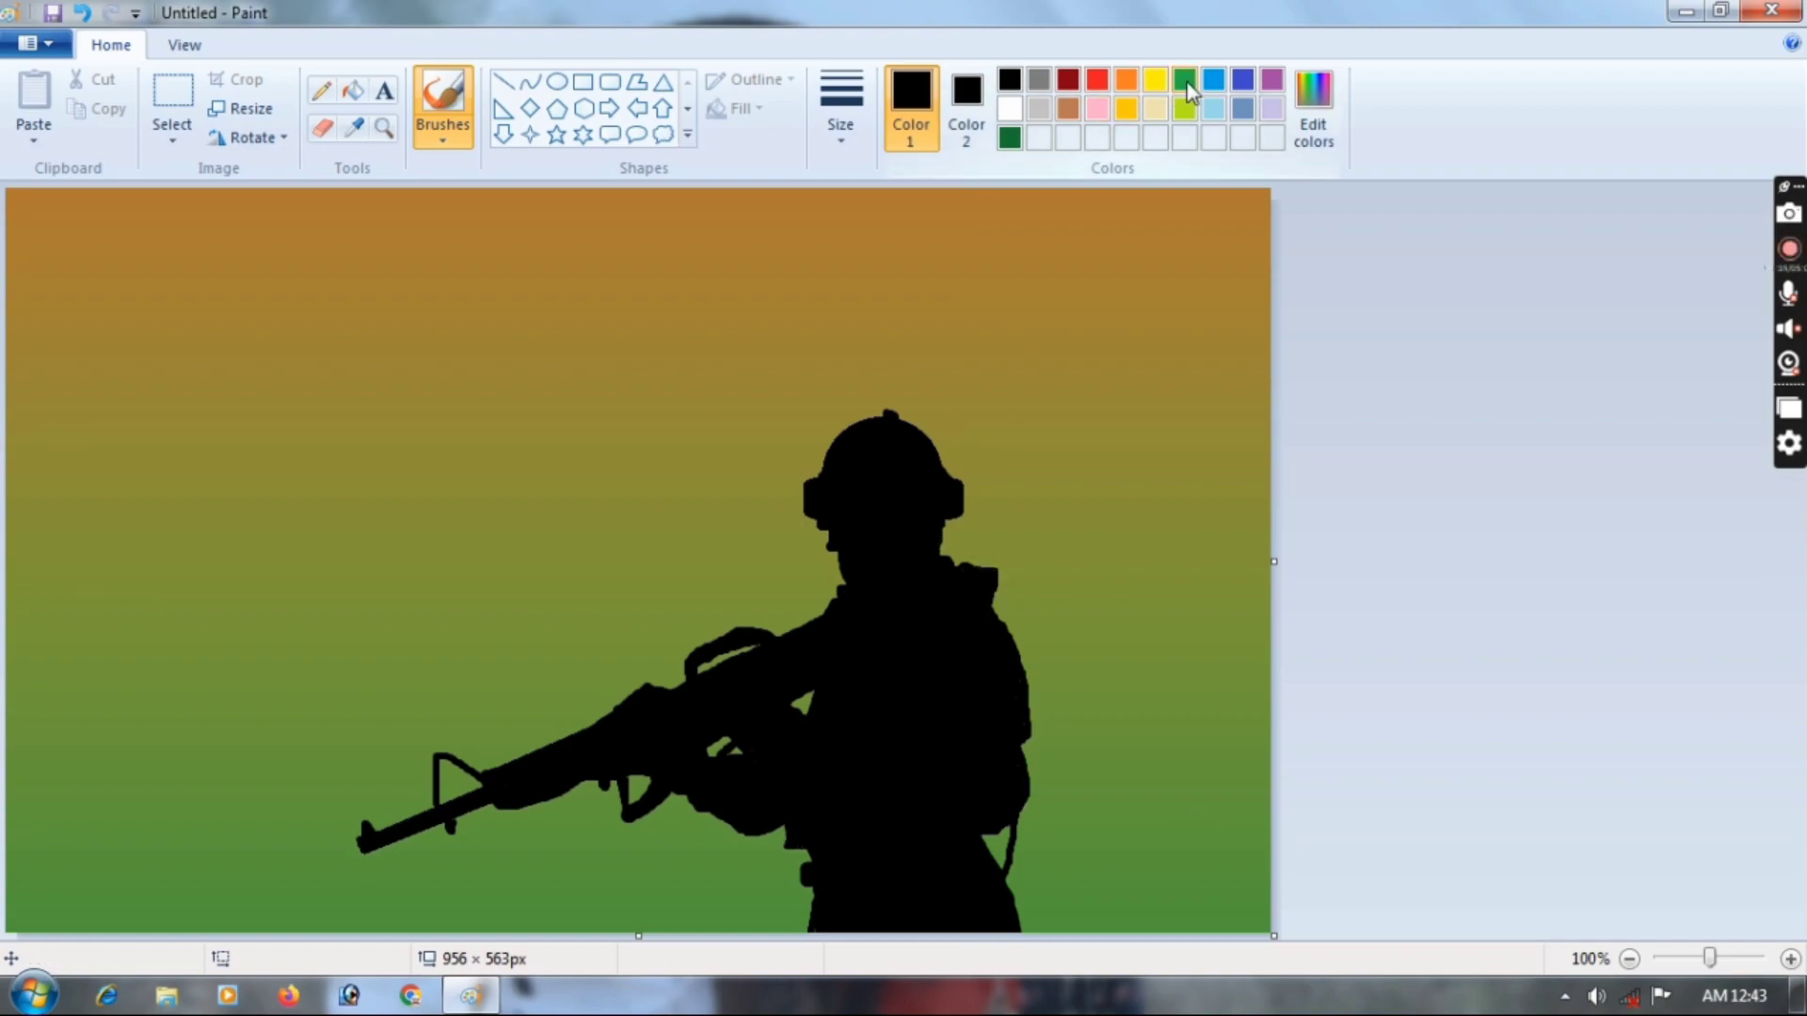
click(442, 108)
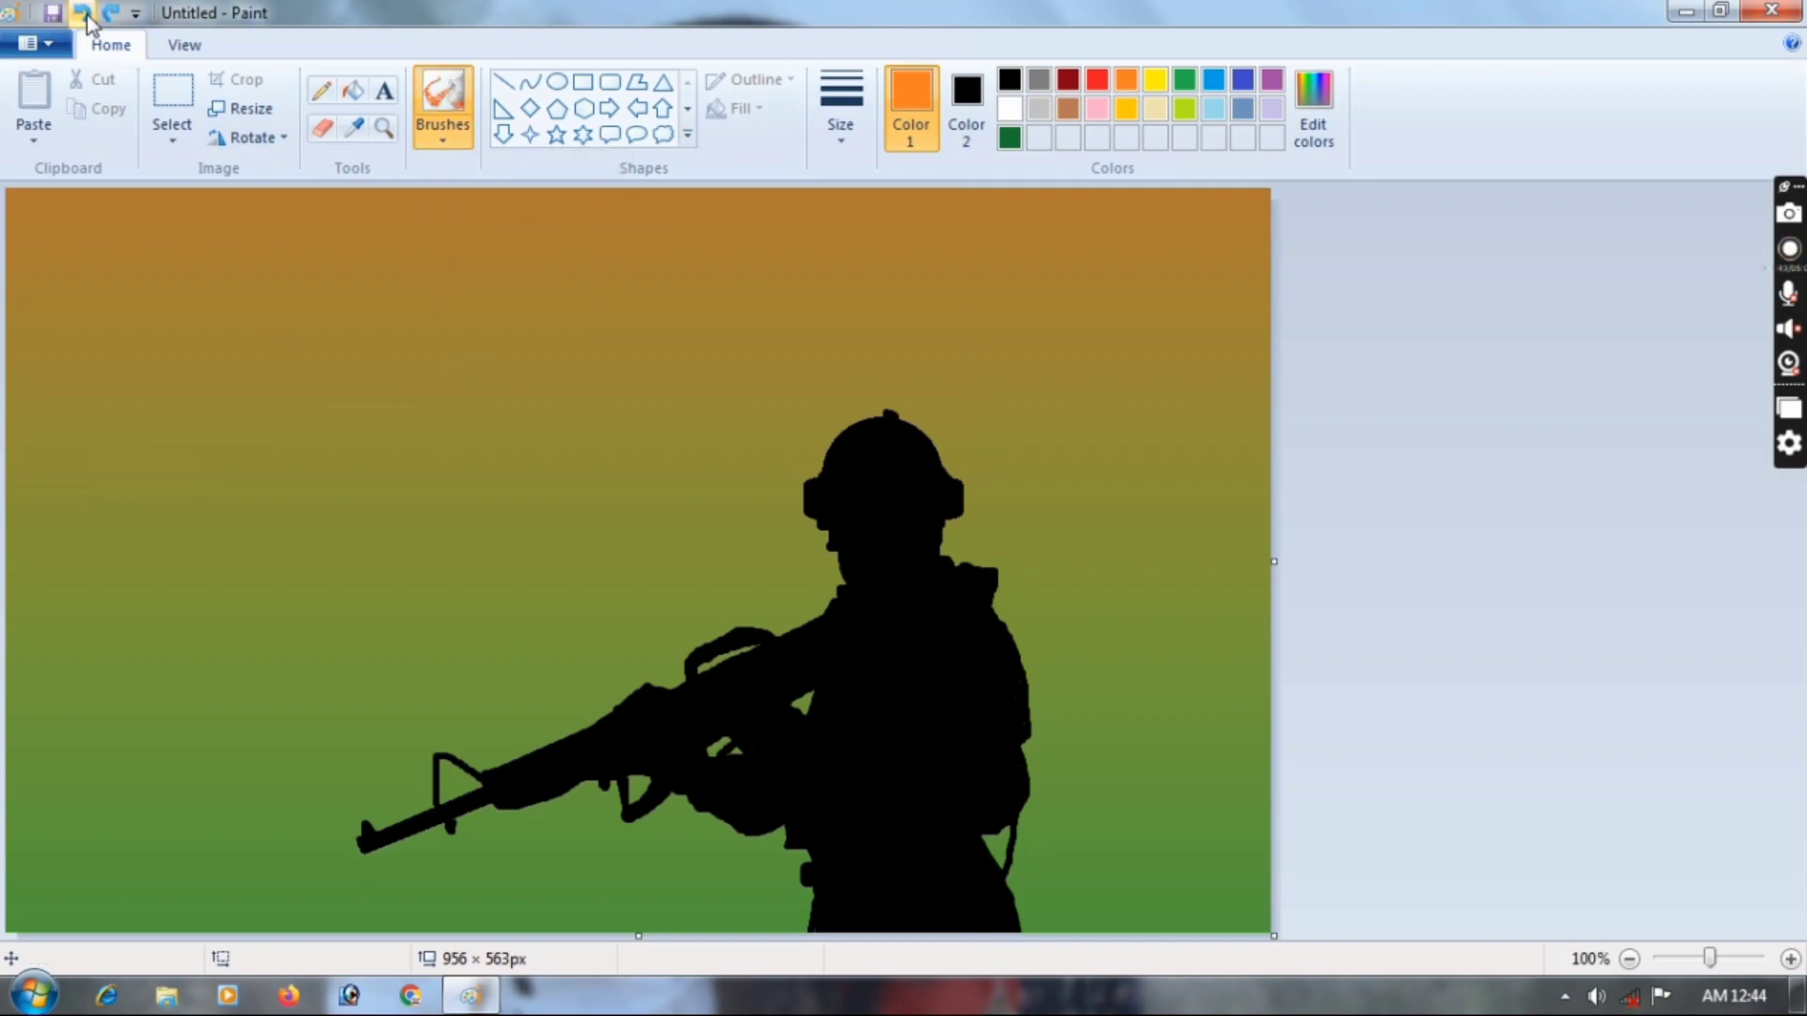
click(442, 108)
click(448, 179)
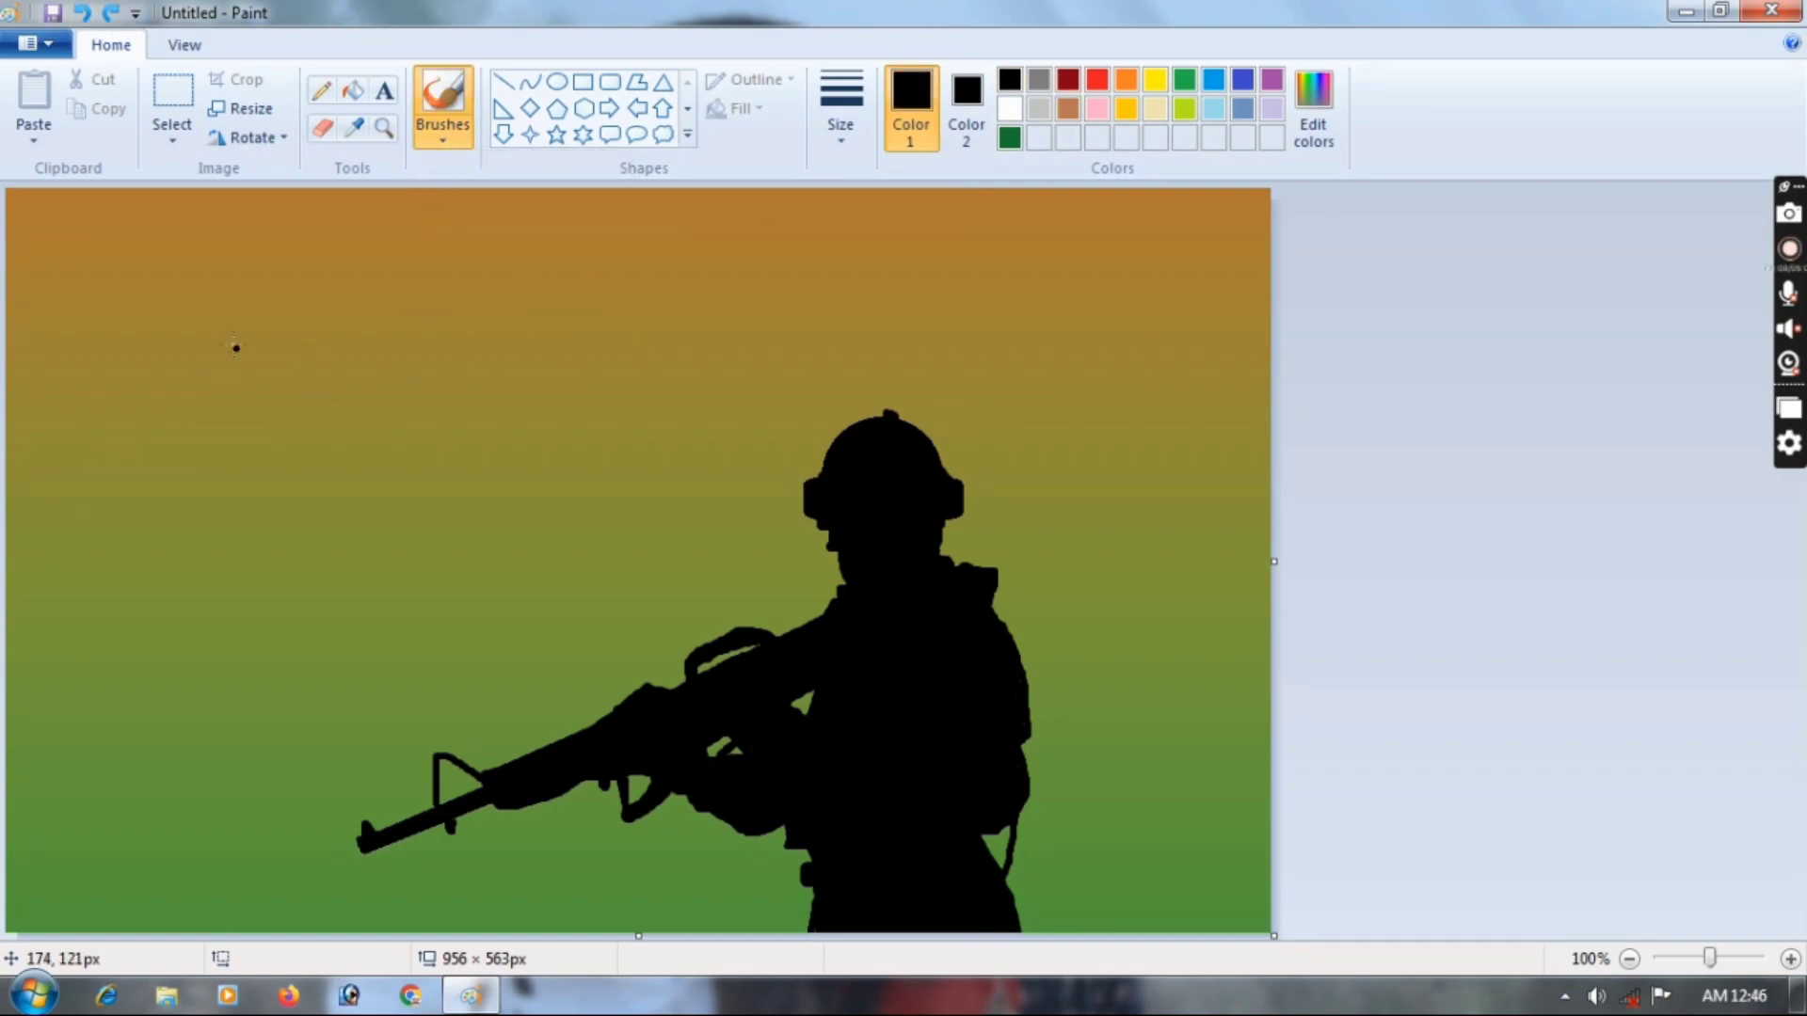
click(82, 14)
click(557, 82)
mouse_move(363, 259)
mouse_down()
mouse_move(289, 309)
mouse_move(337, 306)
mouse_move(348, 380)
mouse_up()
click(82, 14)
- Draw three short, slanted black lines in the sky near the canvas's upper-left corner
click(504, 82)
drag(299, 274, 255, 295)
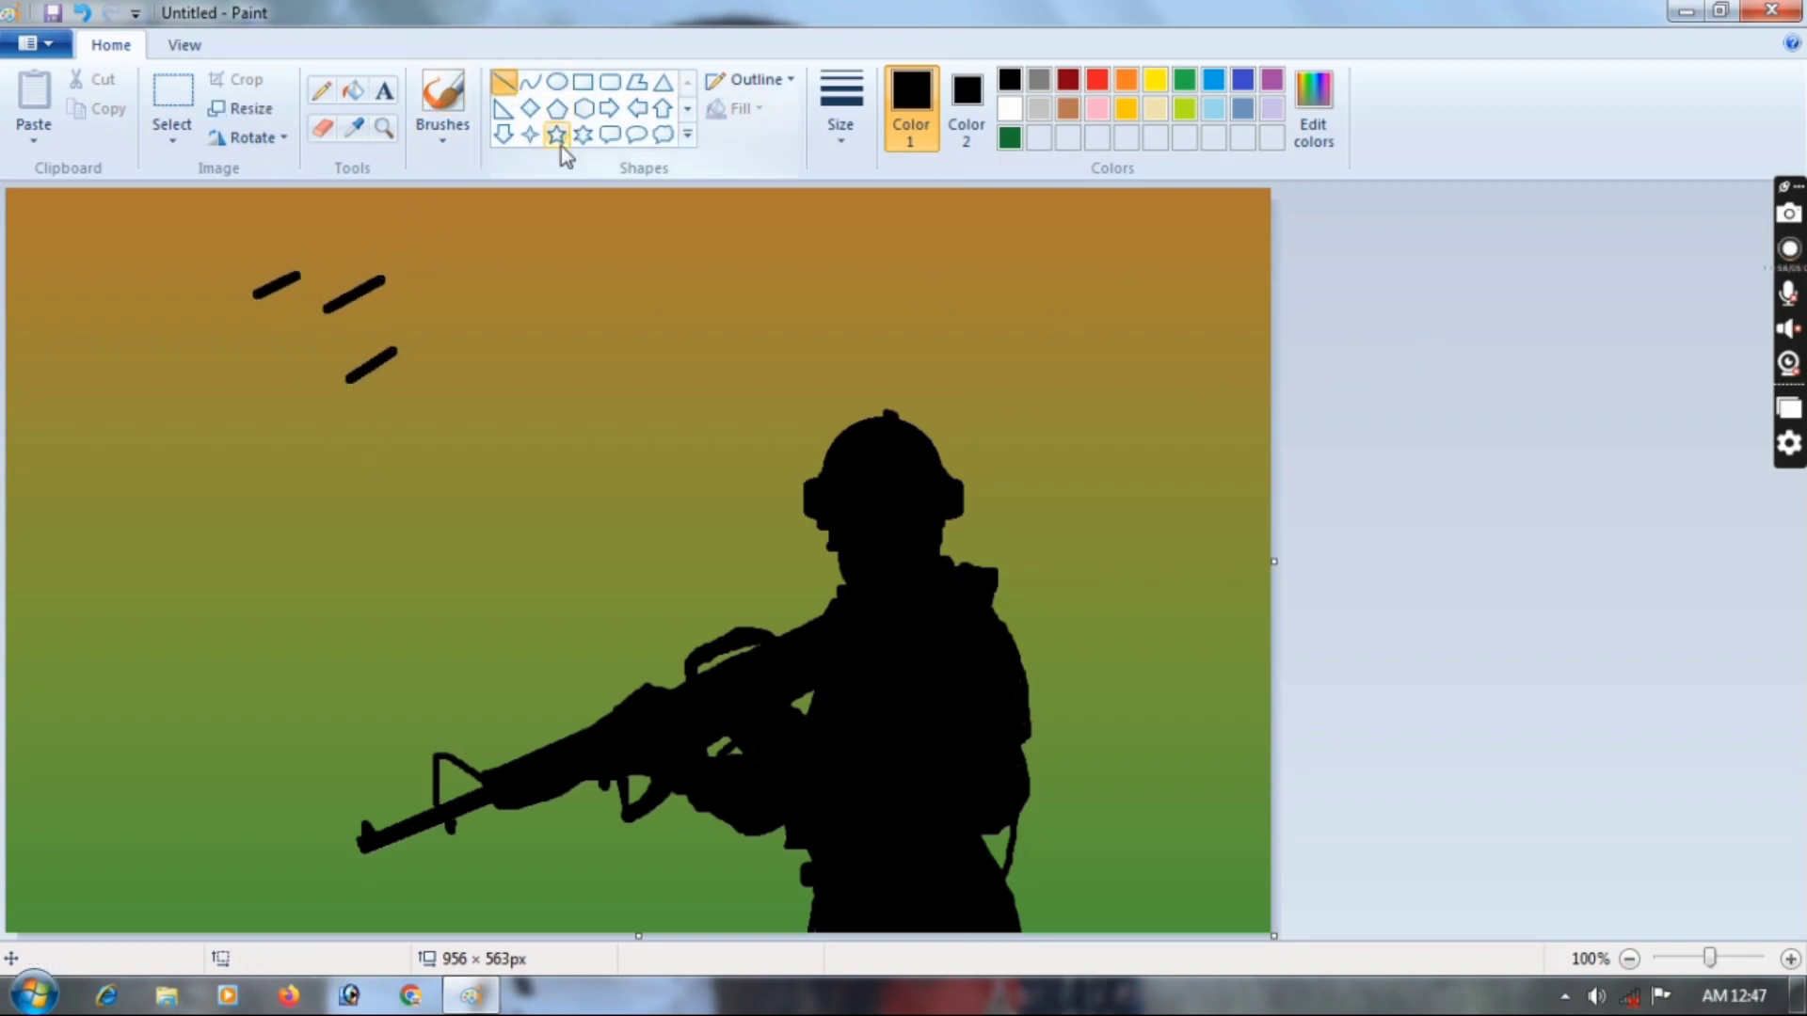
- Brush wings and tails in black onto the three slanted sky lines, shaping them into small jets
click(442, 94)
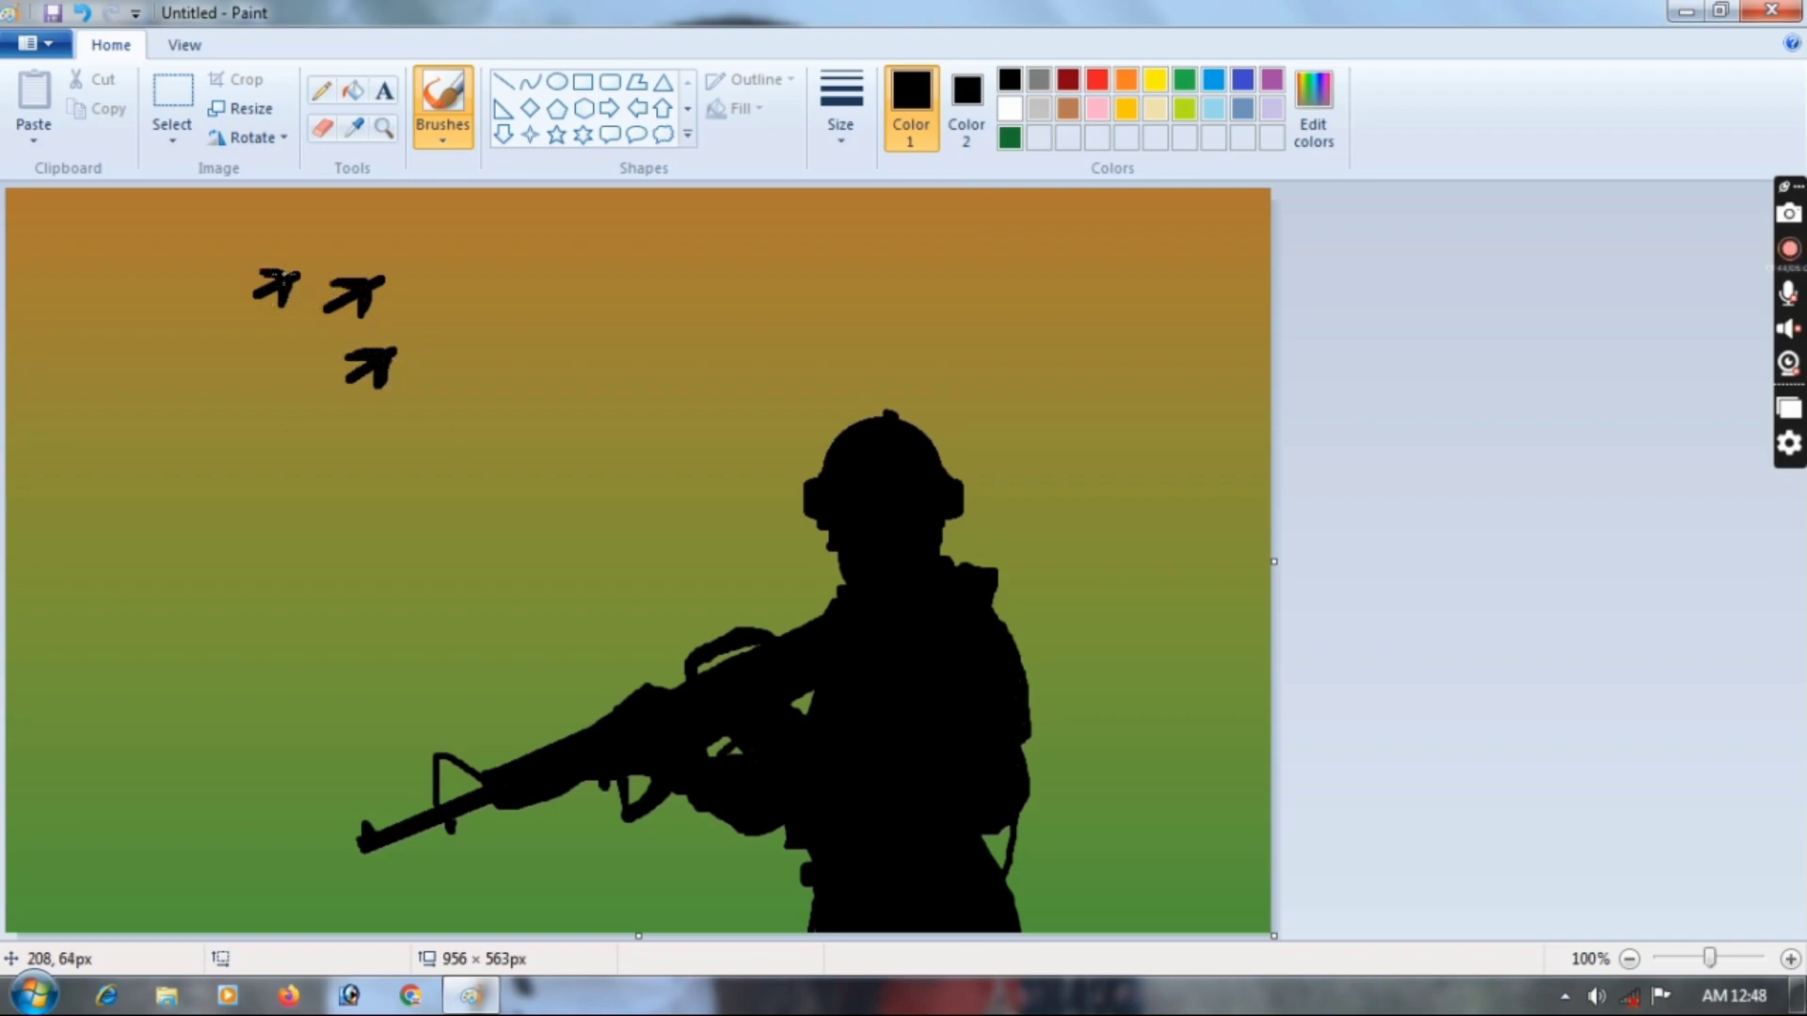
click(83, 14)
- Brush a widening, curved white smoke trail from the middle jet down behind the rifle and soldier
click(1009, 108)
mouse_move(314, 318)
mouse_down()
mouse_move(260, 433)
mouse_move(524, 689)
mouse_move(594, 719)
mouse_up()
mouse_move(313, 320)
mouse_down()
mouse_move(259, 538)
mouse_move(523, 756)
mouse_up()
mouse_move(258, 439)
mouse_down()
mouse_move(275, 553)
mouse_move(437, 701)
mouse_move(523, 742)
mouse_move(452, 719)
mouse_up()
key(ctrl+z)
drag(253, 405, 239, 566)
mouse_move(246, 436)
mouse_down()
mouse_move(215, 479)
mouse_move(252, 571)
mouse_up()
- Brush a curved green smoke trail from the lowest jet and a wide orange one from the leftmost jet down to the canvas's lower edge
click(1185, 79)
mouse_move(343, 376)
mouse_down()
mouse_move(332, 509)
mouse_move(328, 434)
mouse_move(598, 701)
mouse_up()
click(1125, 79)
drag(244, 305, 193, 558)
key(ctrl+z)
mouse_move(250, 303)
mouse_down()
mouse_move(148, 526)
mouse_move(441, 932)
mouse_up()
mouse_move(236, 322)
mouse_down()
mouse_move(350, 821)
mouse_move(468, 932)
mouse_up()
mouse_move(171, 440)
mouse_down()
mouse_move(174, 494)
mouse_move(361, 757)
mouse_move(238, 682)
mouse_move(196, 602)
mouse_move(176, 486)
mouse_move(379, 783)
mouse_move(177, 549)
mouse_move(268, 703)
mouse_move(350, 793)
mouse_move(247, 773)
mouse_move(323, 863)
mouse_up()
key(ctrl+z)
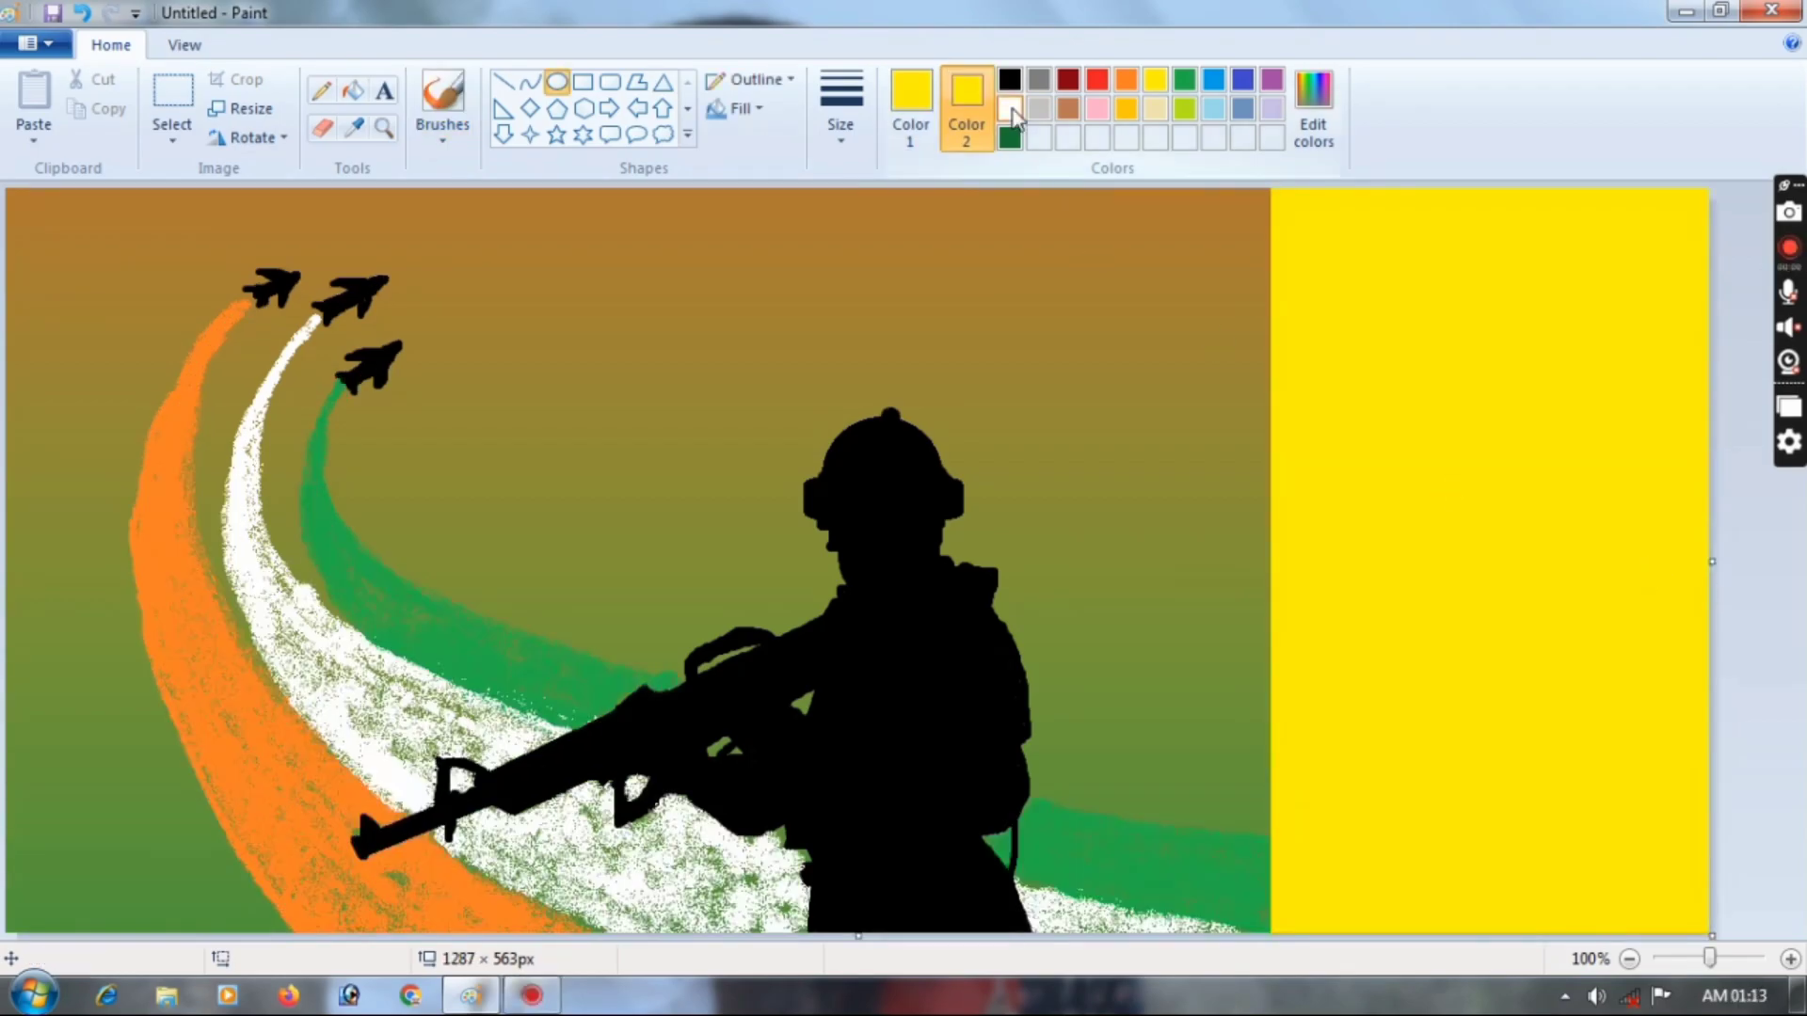
- Undo the yellow fill of the blank area beside the painting and draw a solid yellow circle there
key(ctrl+z)
mouse_move(1337, 389)
mouse_down()
mouse_move(1344, 433)
mouse_move(1583, 656)
mouse_up()
- Draw a horizontal orange line across the circle's upper part and fill the area above it with orange
click(503, 82)
click(1126, 79)
click(921, 92)
mouse_move(1341, 492)
mouse_down()
mouse_move(1586, 495)
mouse_move(1350, 480)
mouse_up()
click(1126, 79)
right_click(1354, 490)
key(Escape)
drag(1585, 496, 1584, 481)
click(353, 89)
click(1459, 433)
- Draw a horizontal green line about 162 px long across the circle's lower part and fill the area below it with green
click(504, 81)
click(1185, 79)
drag(1347, 589, 1562, 590)
key(ctrl+z)
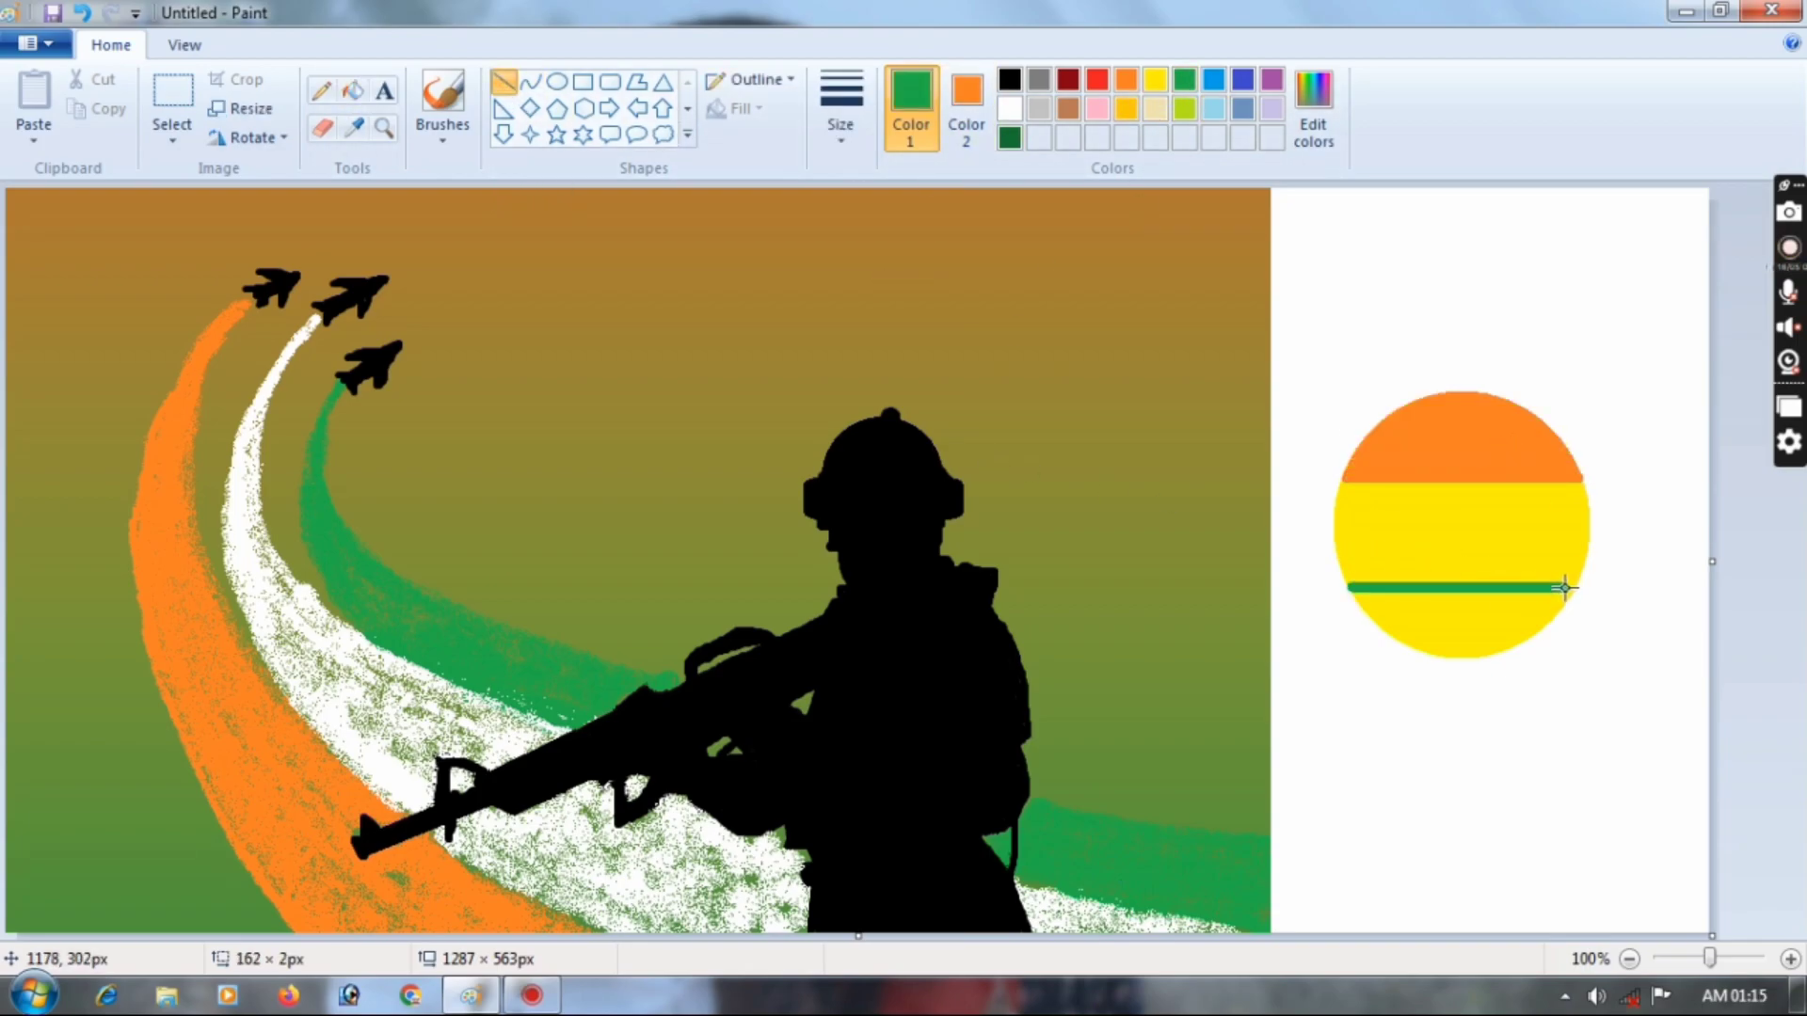
click(353, 89)
click(1459, 621)
- Thicken the orange and green bands towards the yellow one with an orange line about 181 px long and a green one about 163 px
click(1126, 79)
click(503, 82)
drag(1338, 489, 1579, 488)
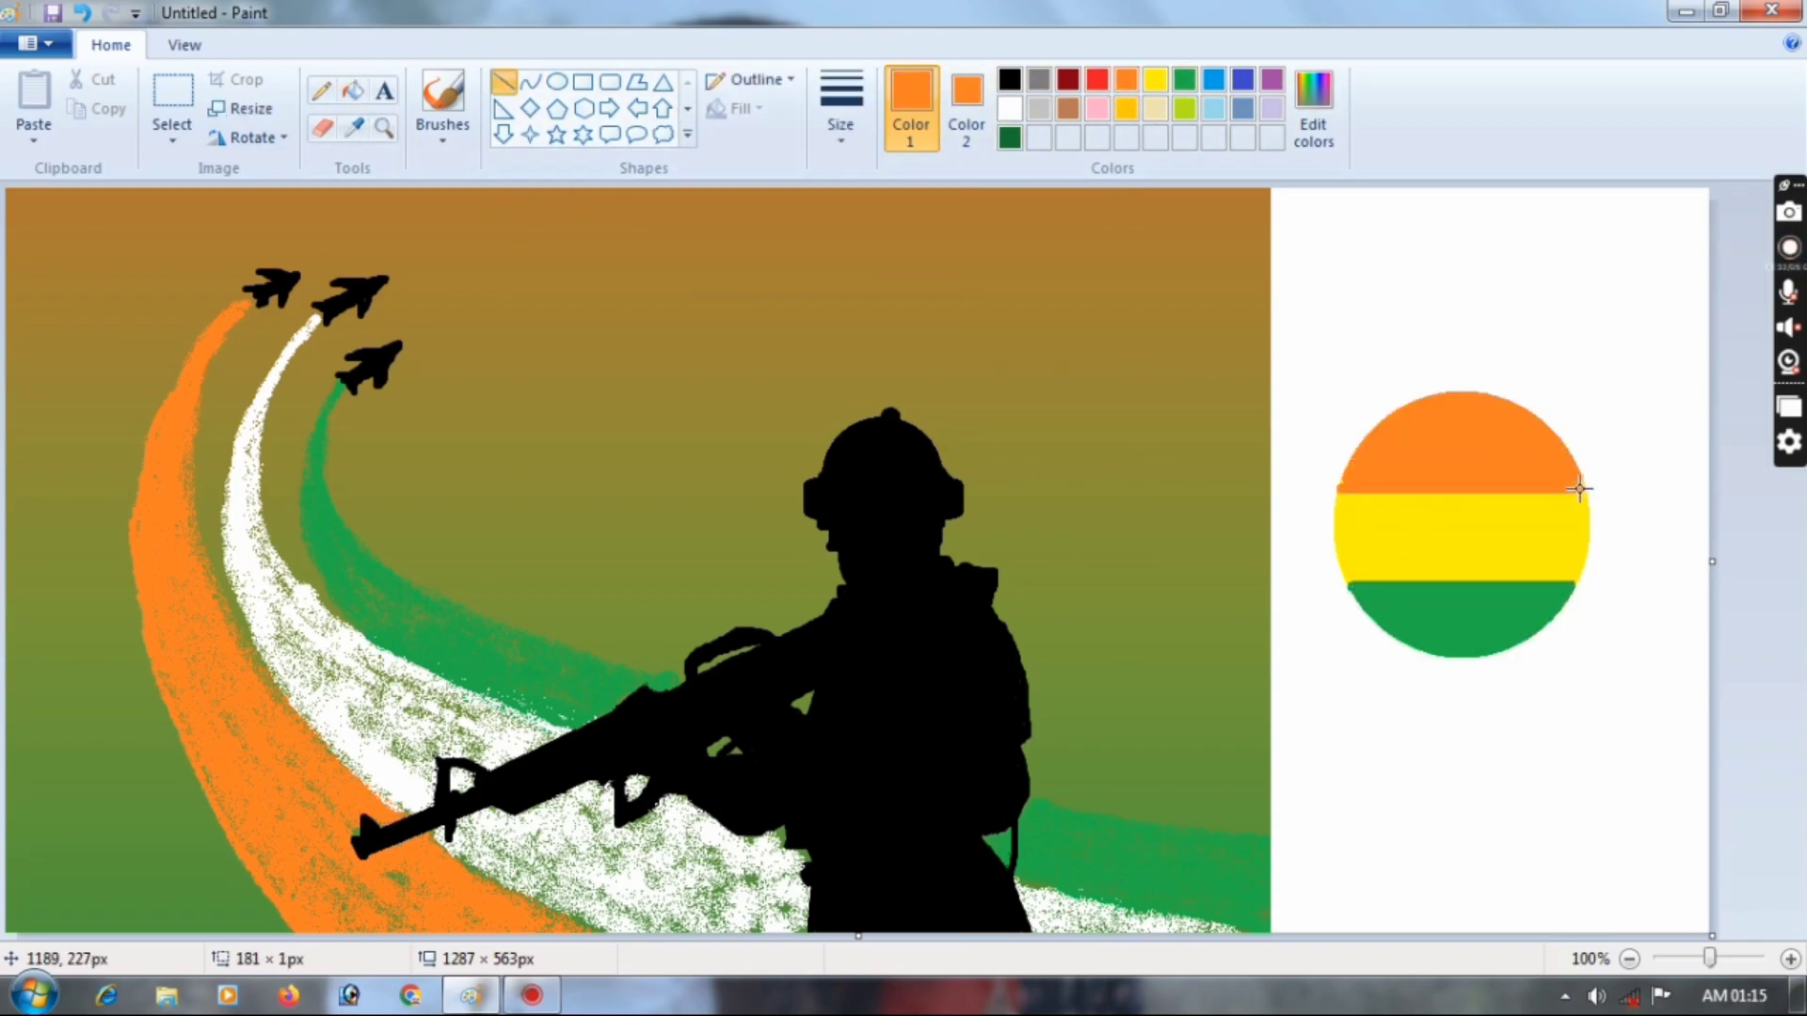
click(1185, 79)
drag(1345, 577, 1560, 578)
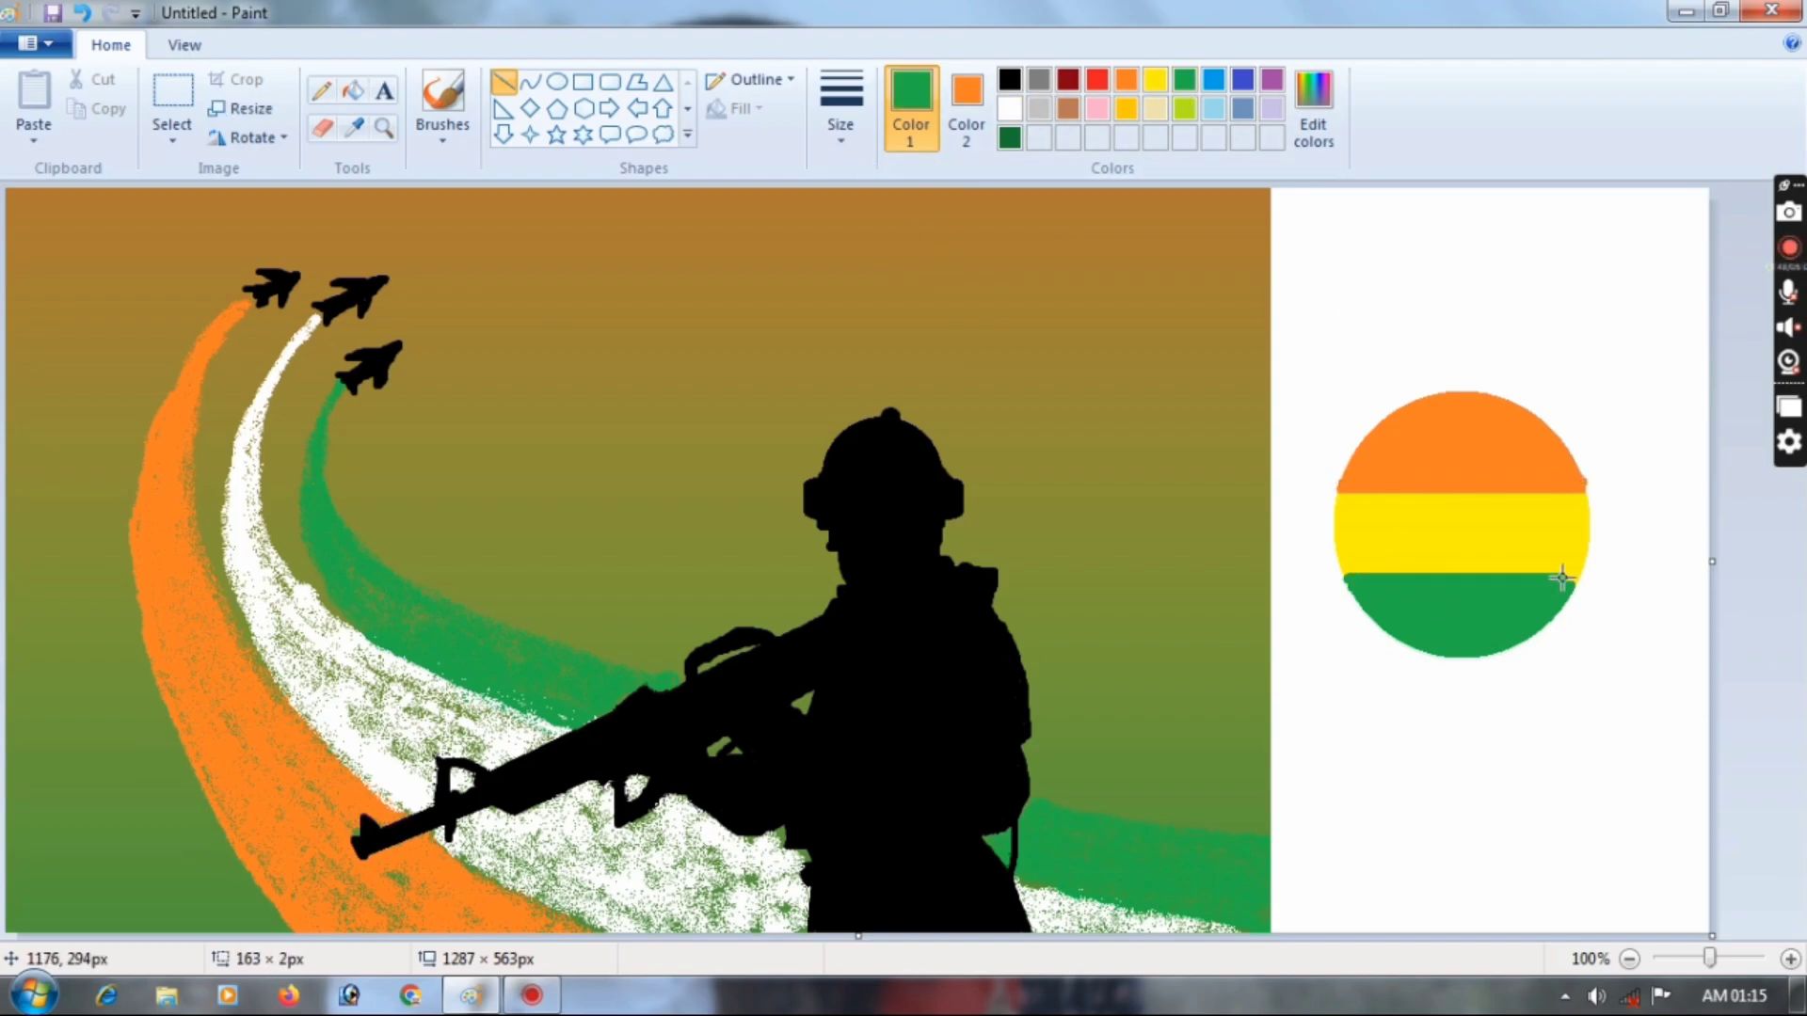
- Define an off-white colour with red, green and blue at 245 and fill the circle's yellow middle band with it
click(1009, 108)
click(1317, 111)
click(1171, 324)
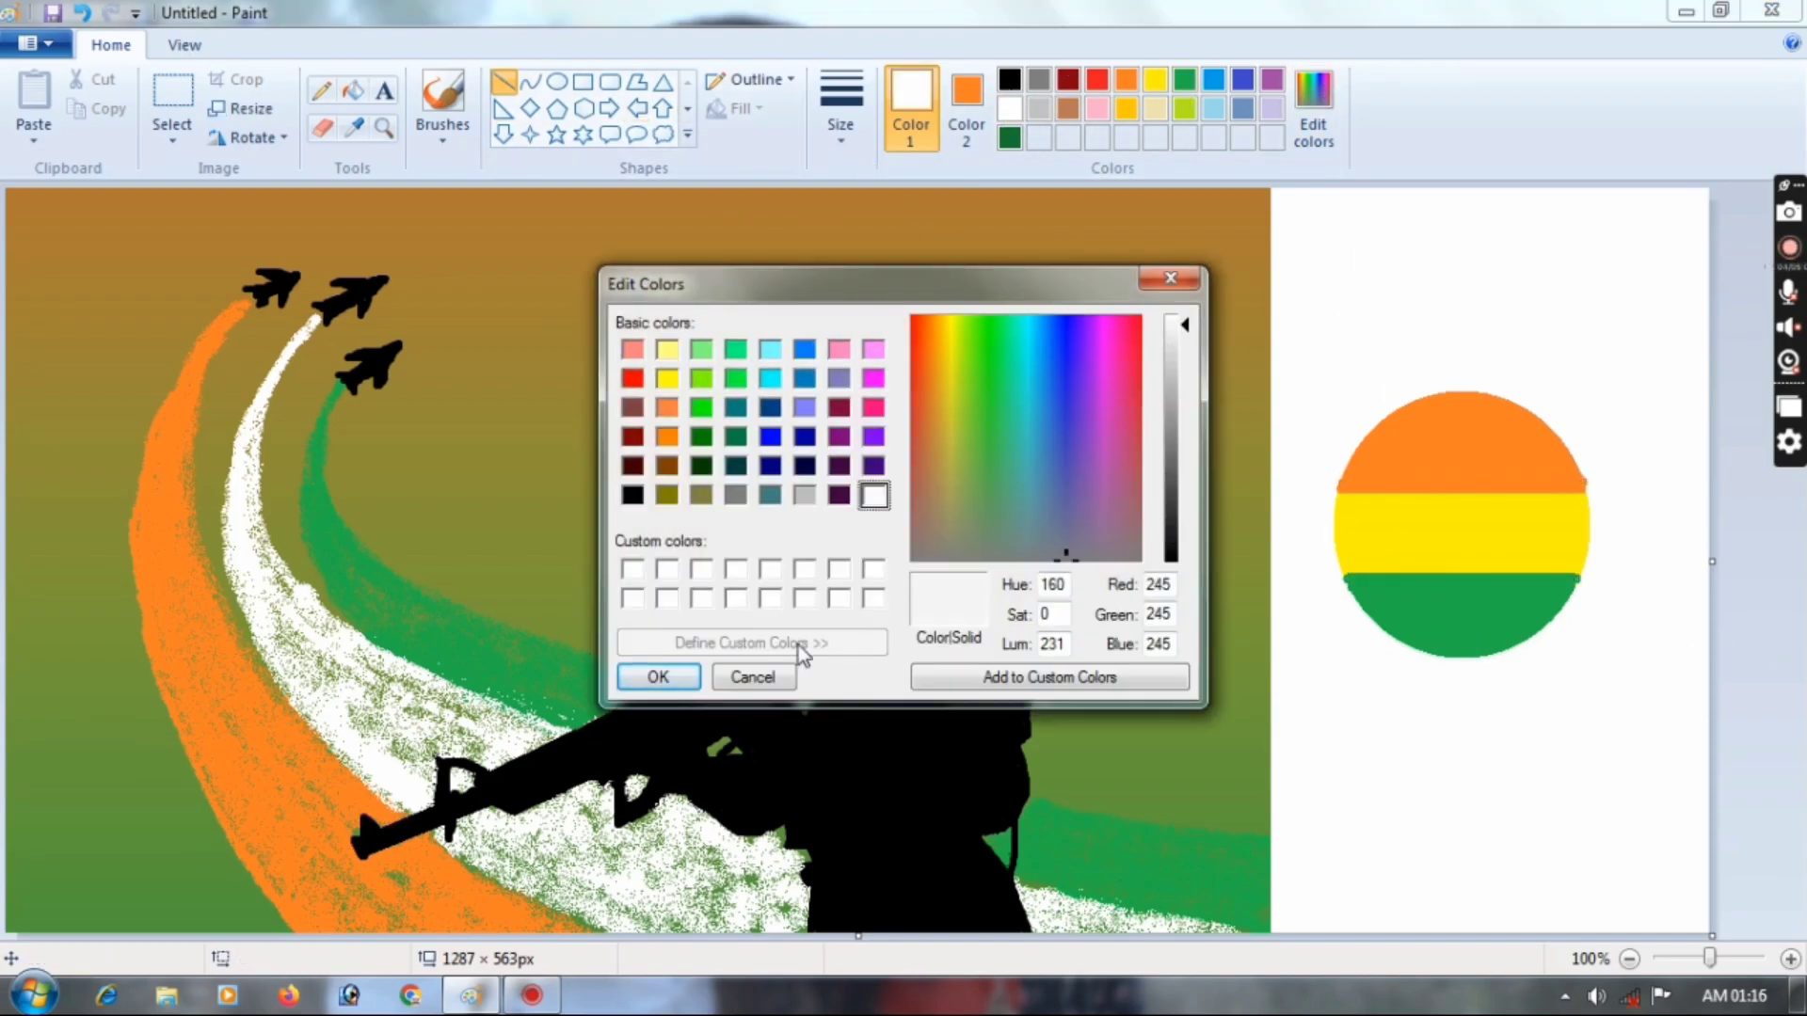
click(657, 675)
click(353, 91)
click(1435, 553)
- Draw an unfilled indigo circle in the centre of the off-white band as the wheel's rim, adjusting the outline thickness
click(557, 81)
click(1243, 80)
click(739, 108)
click(748, 137)
mouse_move(1417, 493)
mouse_down()
mouse_move(1494, 571)
mouse_move(1465, 533)
mouse_move(1466, 565)
mouse_move(1482, 535)
mouse_up()
key(ctrl+z)
click(841, 110)
click(894, 290)
key(ctrl+z)
- Add straight indigo spokes and a small solid hub inside the wheel's rim
click(504, 82)
key(ctrl+z)
click(557, 82)
click(1496, 546)
click(505, 82)
click(82, 13)
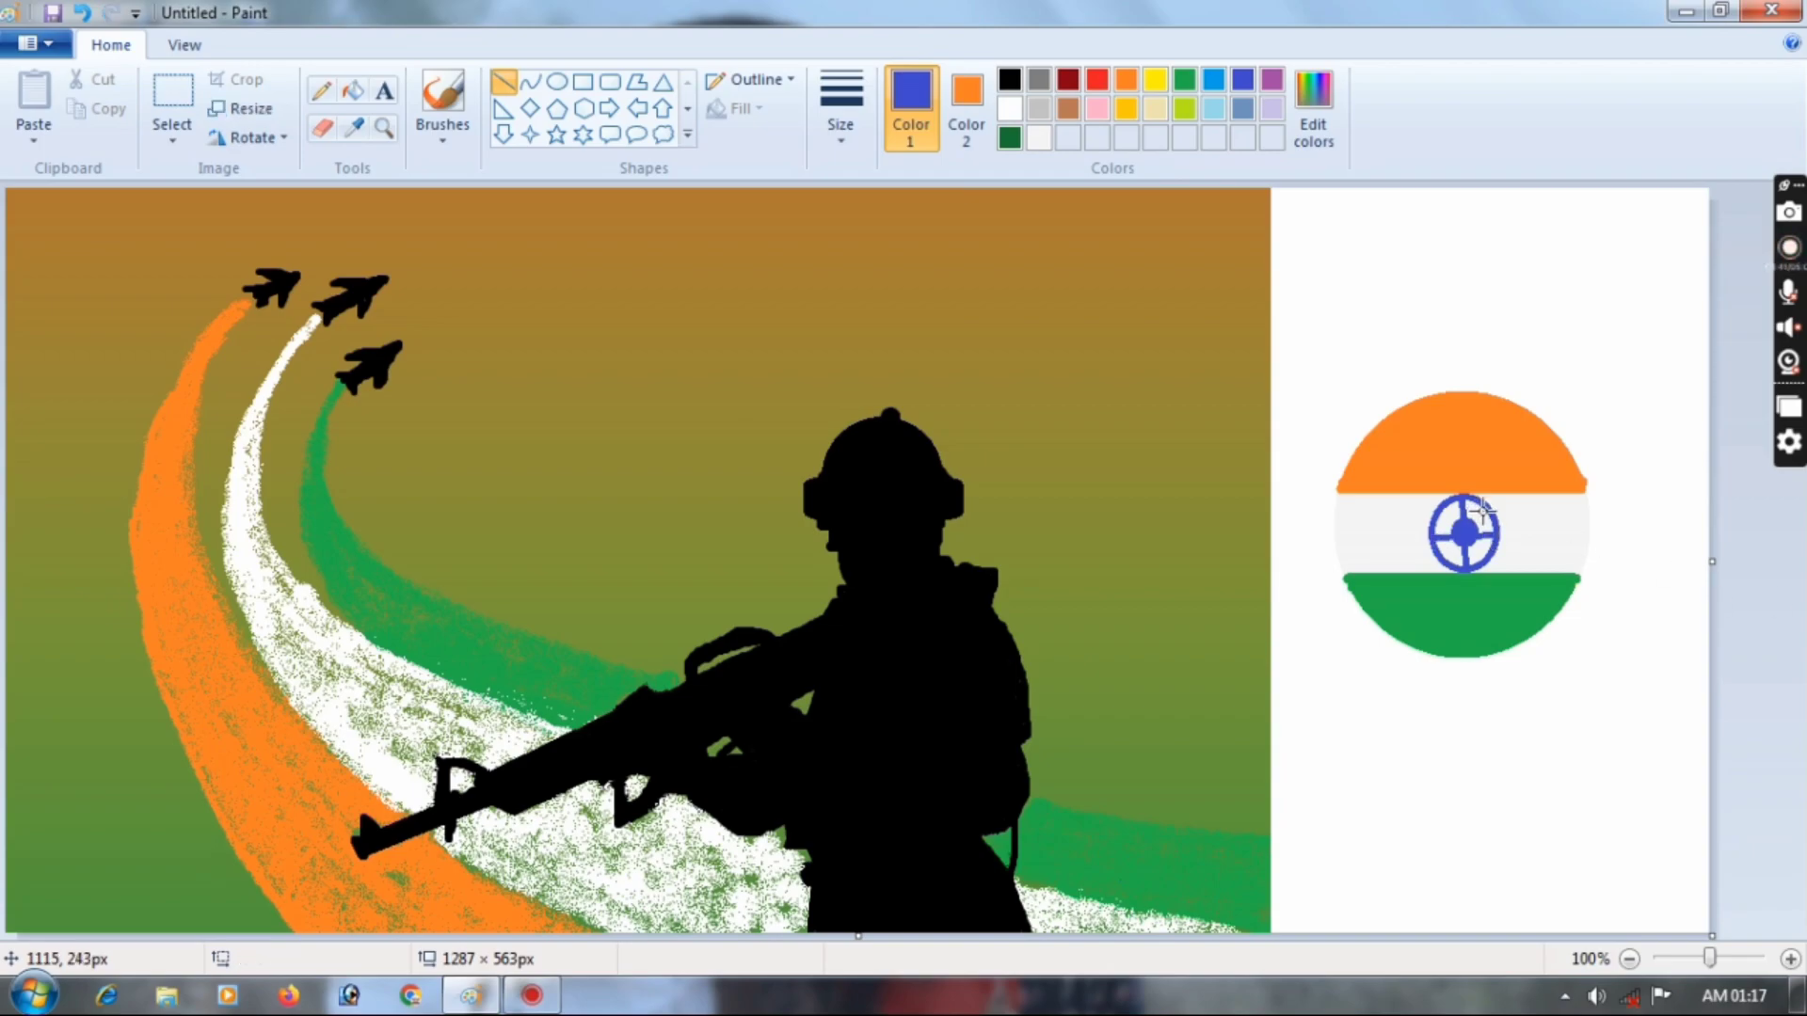
- Draw a small ellipse in the blank area above the flag circle, with indigo as the fill colour
click(557, 82)
click(966, 109)
click(1242, 80)
drag(1333, 277, 1367, 319)
click(1283, 279)
click(173, 94)
right_click(1336, 290)
click(1394, 307)
click(82, 13)
- Select the small indigo shape above the flag circle with a rectangular selection, then copy and paste it
click(173, 131)
click(175, 191)
drag(1316, 251, 1356, 321)
right_click(1337, 291)
click(1399, 337)
key(ctrl+v)
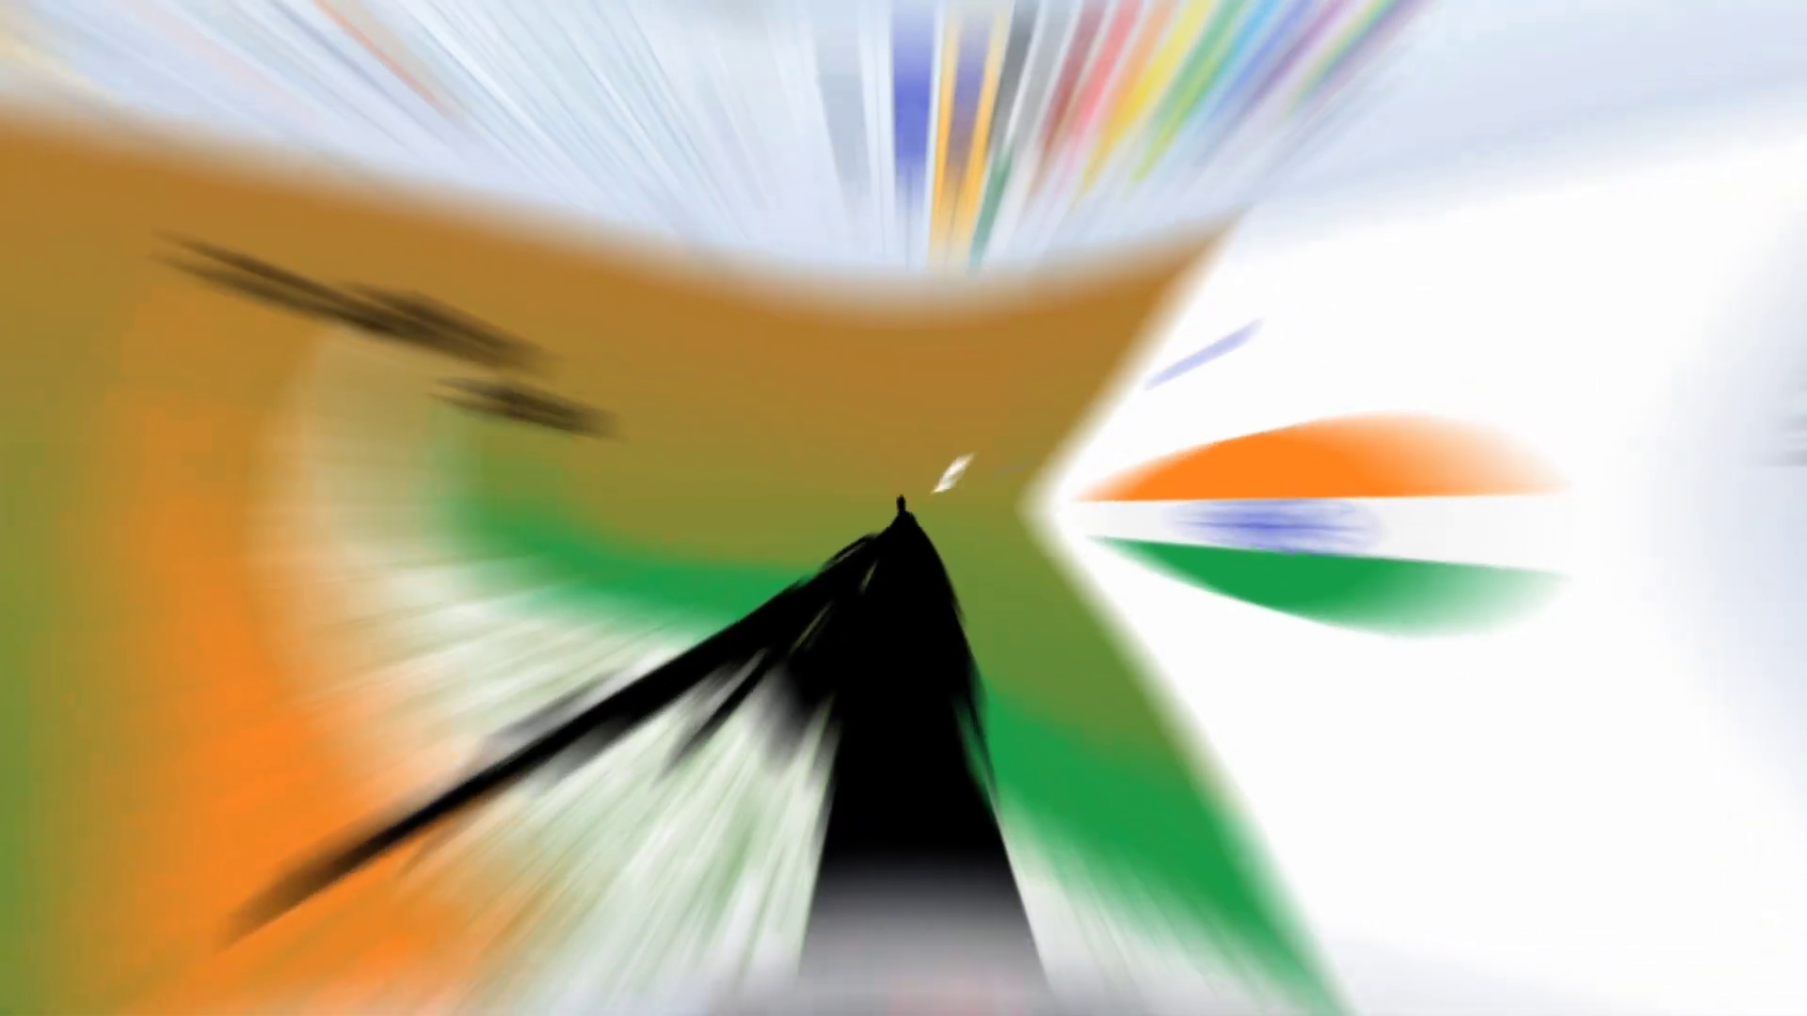